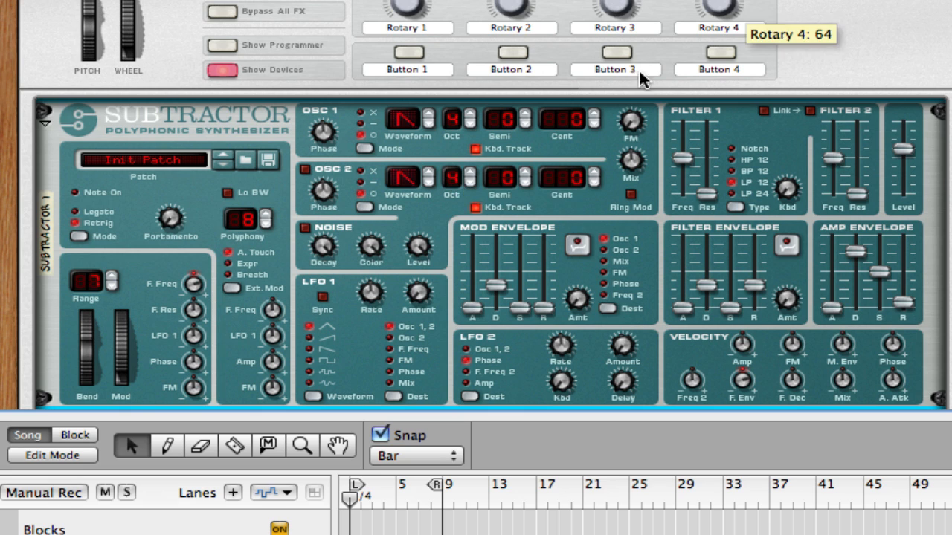
Set the Subtractor's bend range and polyphony to 13, and raise its mod wheel phase amount and its FM amount.
scroll(563, 56, down, 5)
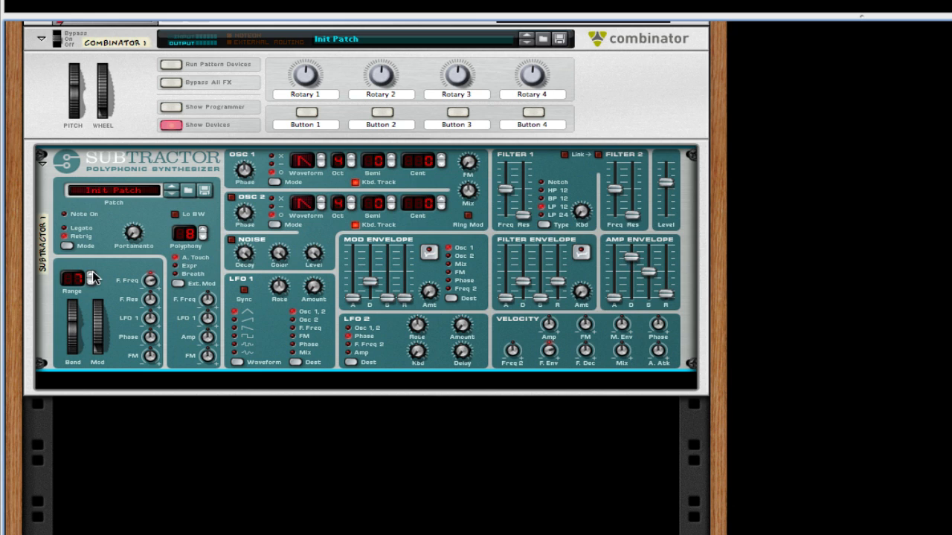
click(91, 274)
click(202, 230)
drag(151, 340, 151, 328)
mouse_move(476, 162)
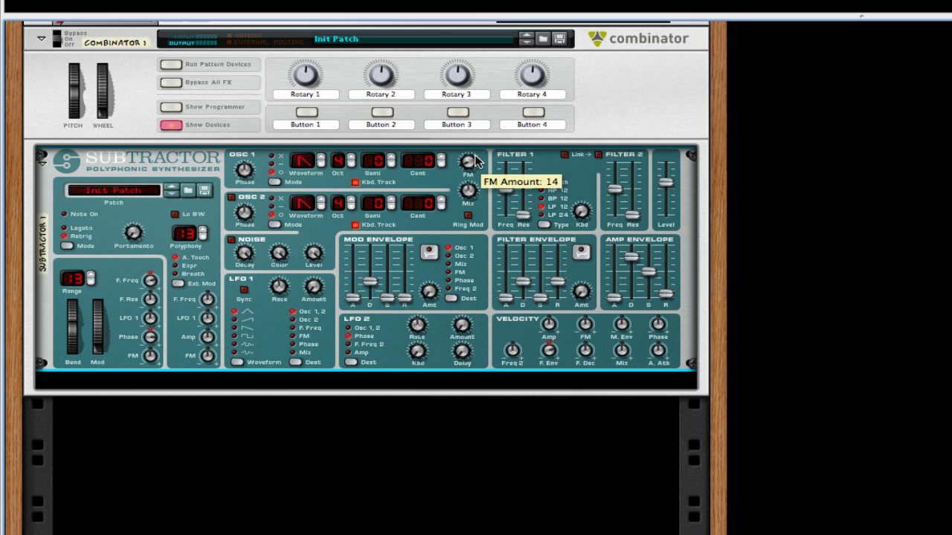
drag(476, 163, 476, 151)
Set oscillator 1's phase mode to X and turn on oscillator 2 at octave 2.
click(275, 182)
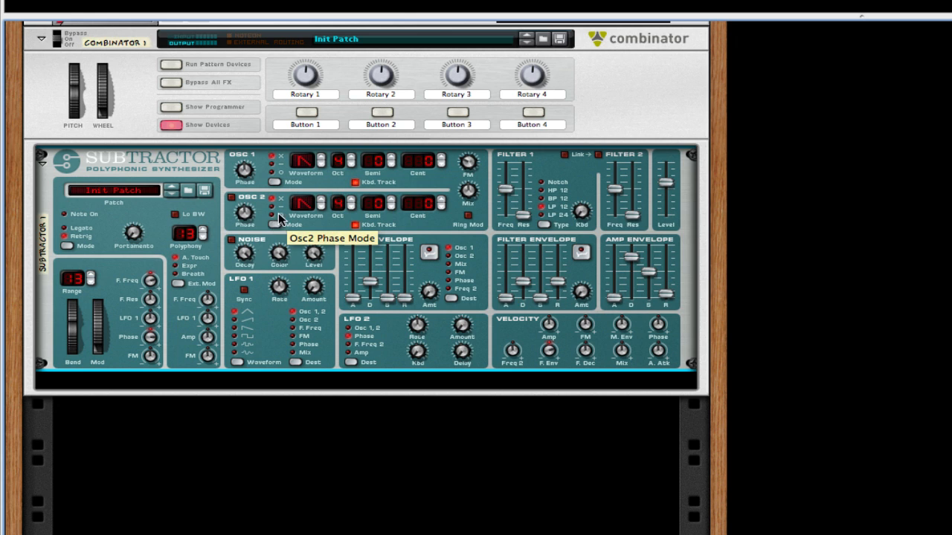
click(350, 207)
click(350, 208)
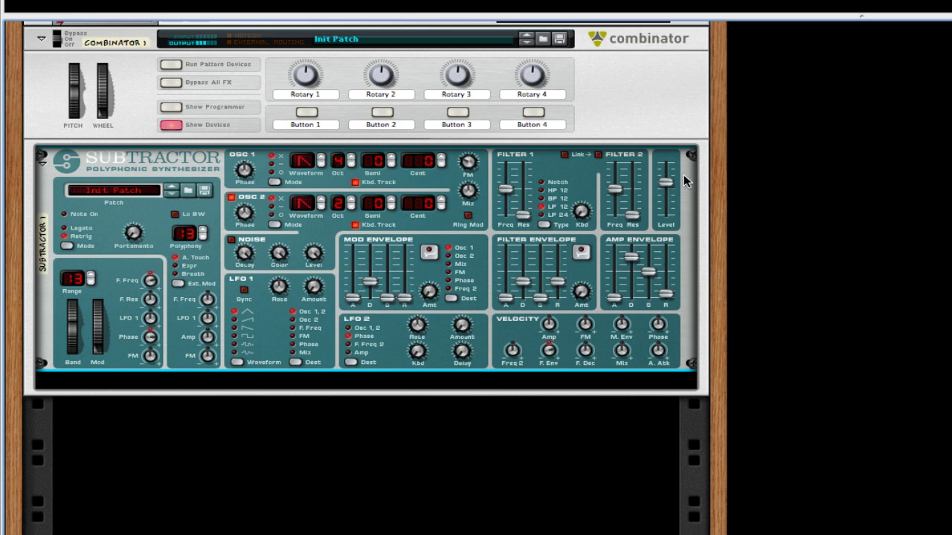
Raise the Subtractor's output level slightly and increase the amp envelope's attack.
drag(665, 182, 669, 173)
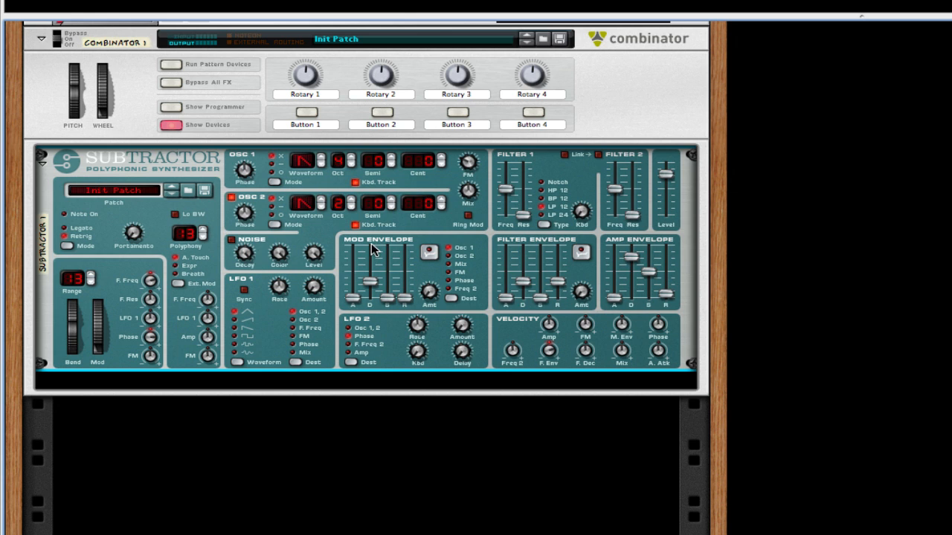
mouse_move(371, 242)
drag(616, 298, 617, 287)
Give oscillator 2 a square wave and oscillator 1 a triangle wave at octave 3, and raise the FM amount.
click(322, 204)
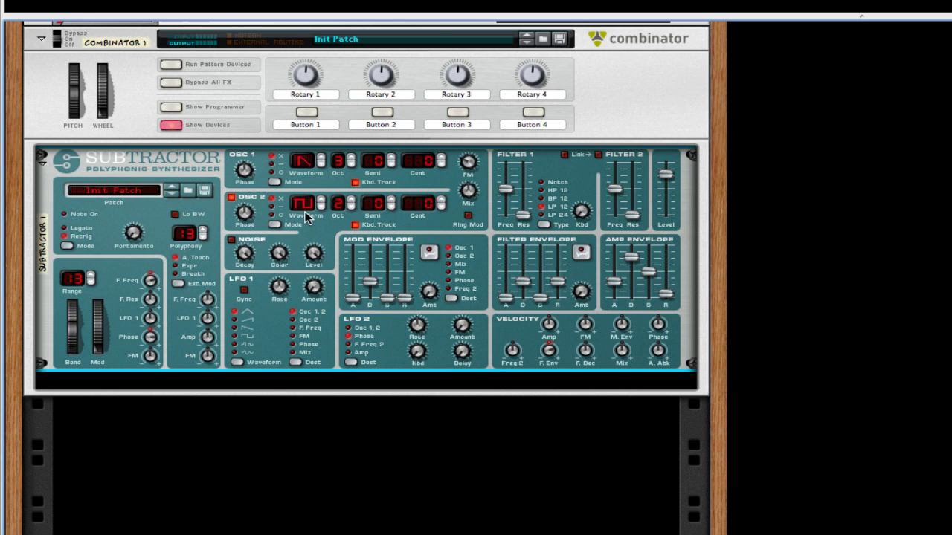
click(320, 158)
drag(468, 170, 471, 161)
Add an RV7000 Advanced Reverb after the Subtractor, with a nearly dry mix and a slightly longer decay.
right_click(474, 251)
mouse_move(623, 414)
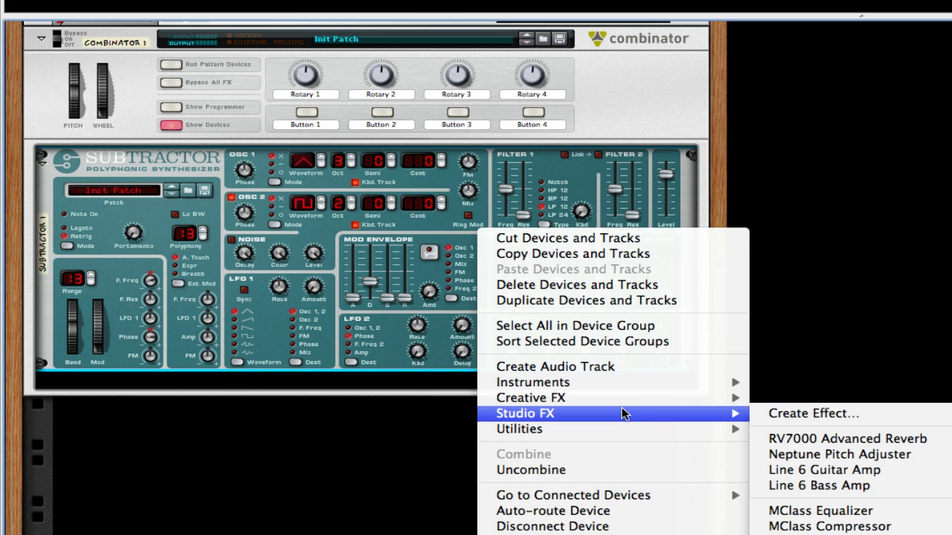
click(833, 439)
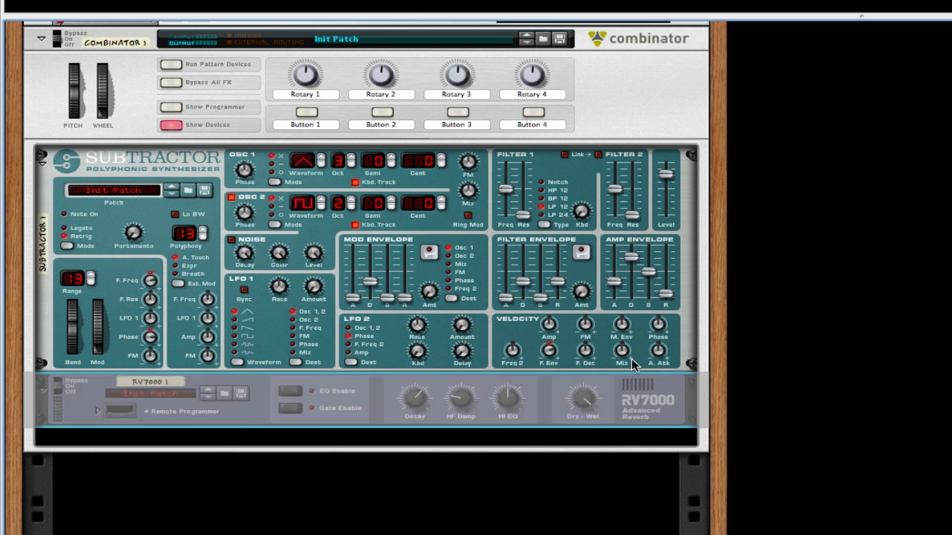
drag(572, 399, 570, 534)
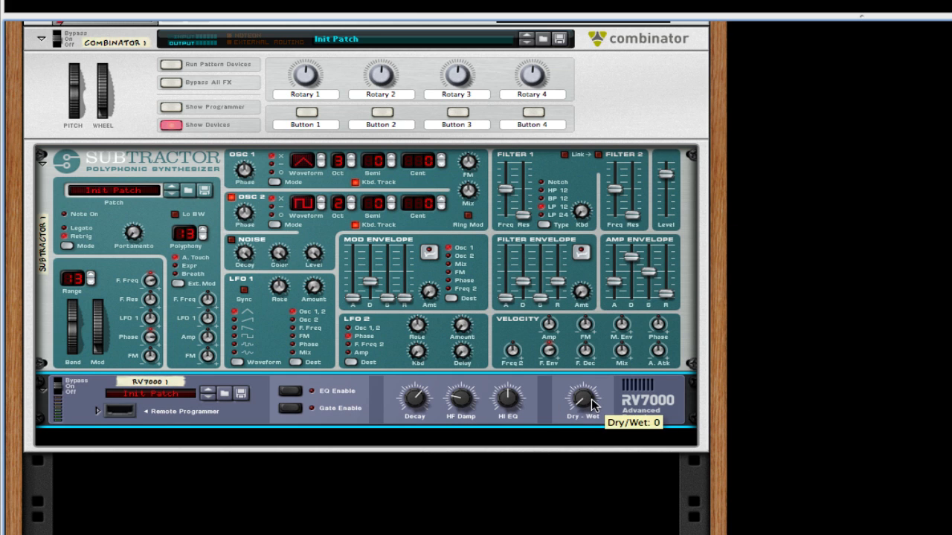
drag(591, 399, 591, 398)
drag(418, 400, 418, 400)
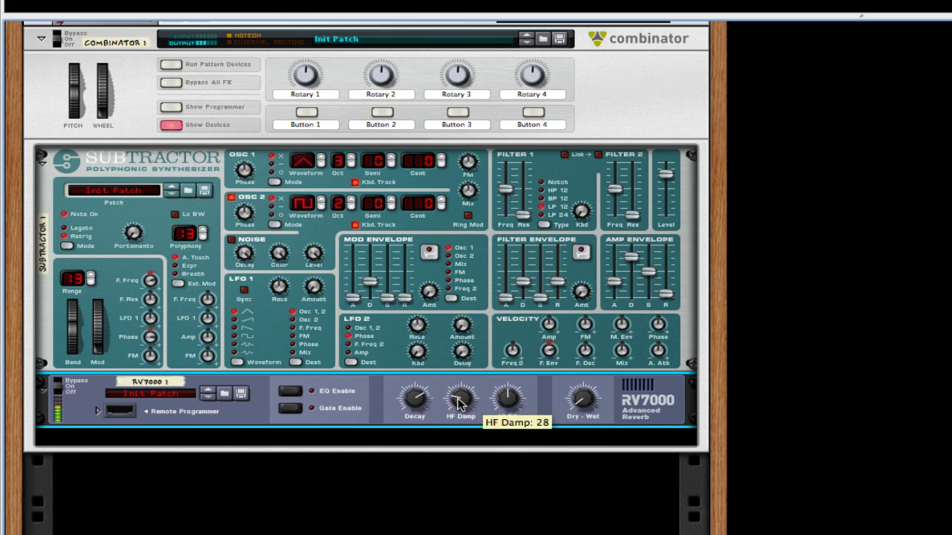
Add a Scream 4 distortion after the reverb, with the Modulate damage type and reduced damage control.
right_click(639, 394)
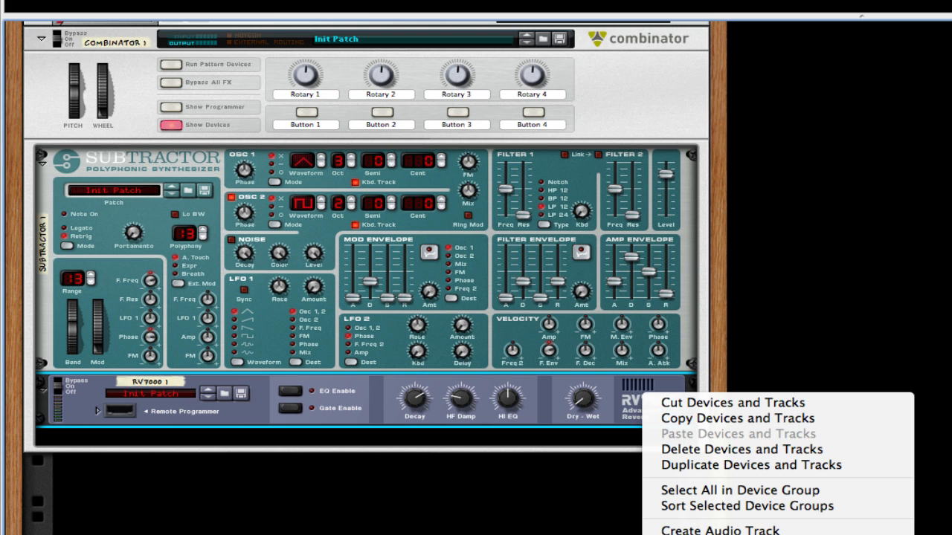
click(728, 533)
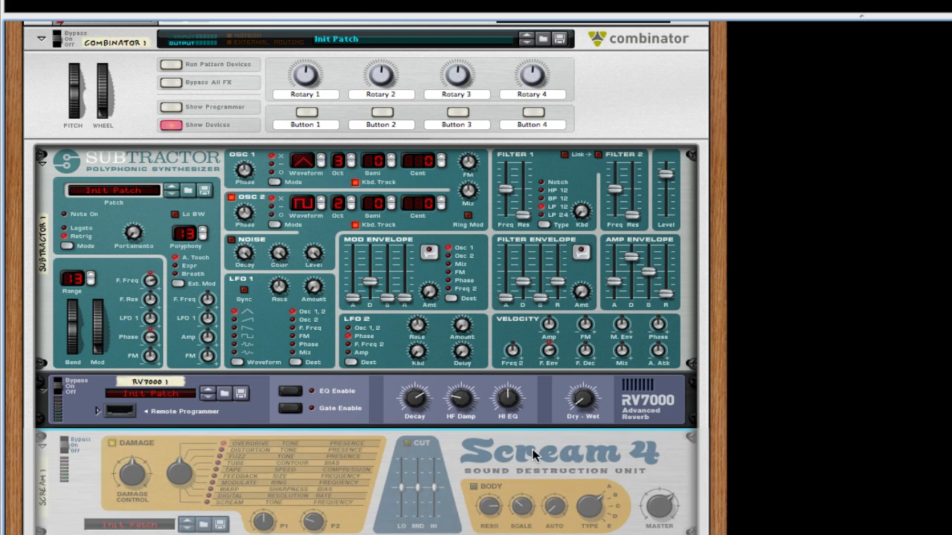
drag(168, 477, 177, 447)
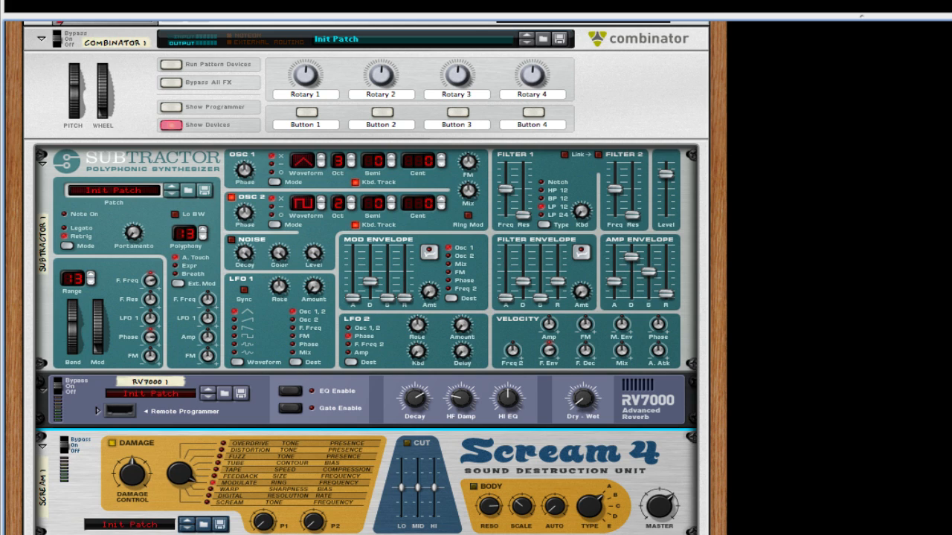
drag(132, 460, 133, 470)
Add an MClass Equalizer after the Scream 4 unit.
right_click(642, 464)
mouse_move(808, 533)
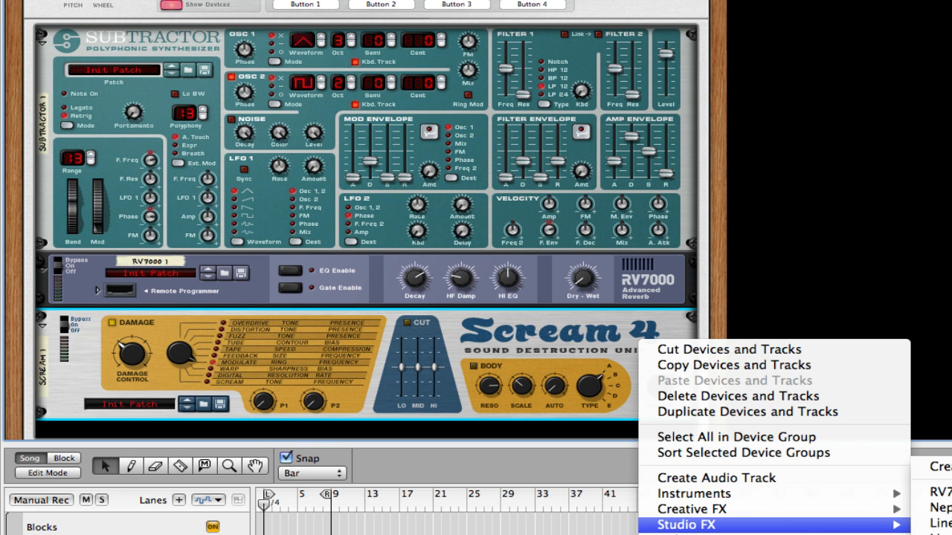
click(940, 534)
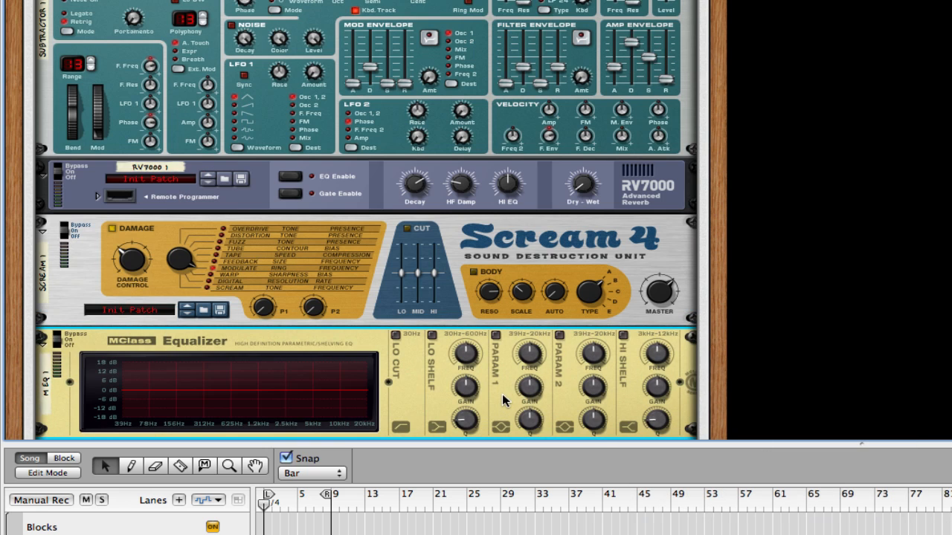
right_click(492, 308)
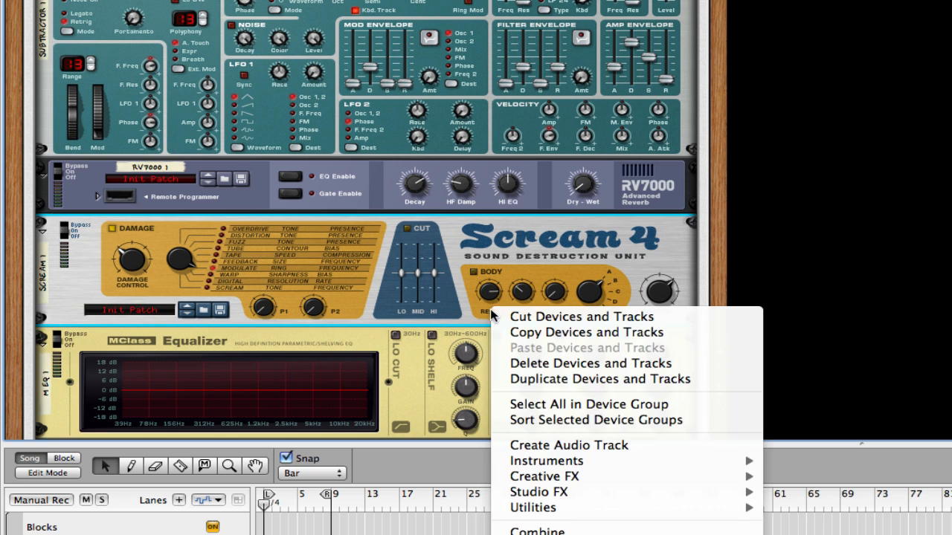
mouse_move(690, 472)
mouse_move(695, 491)
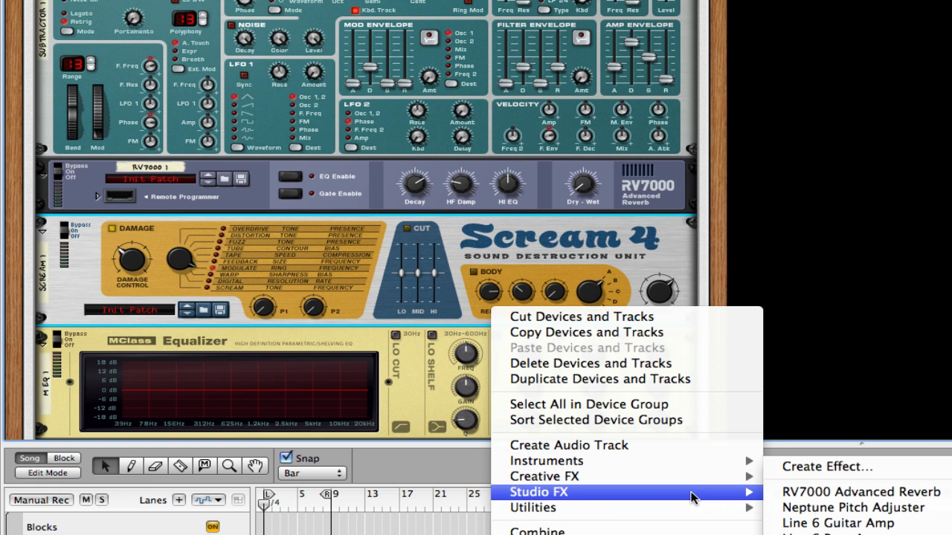
Show the Tool Window.
click(350, 1)
click(349, 0)
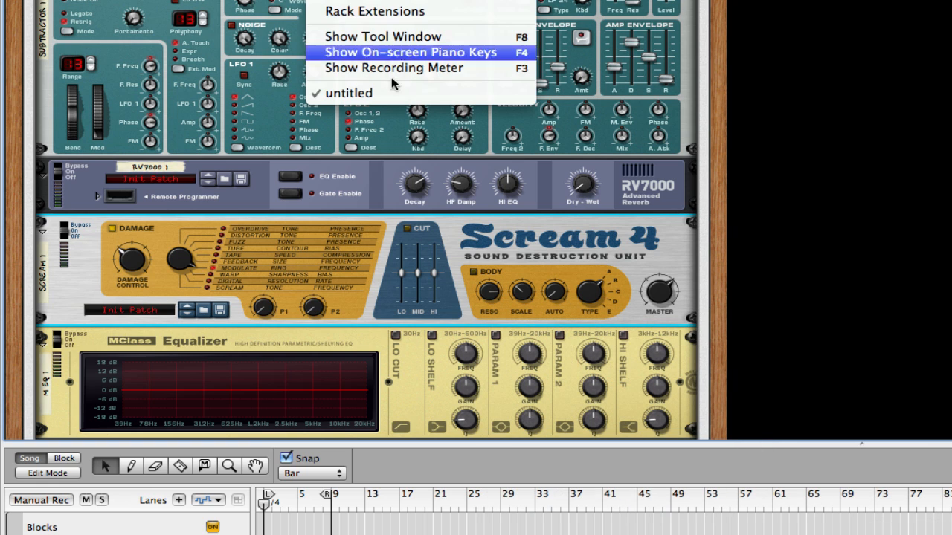
click(417, 36)
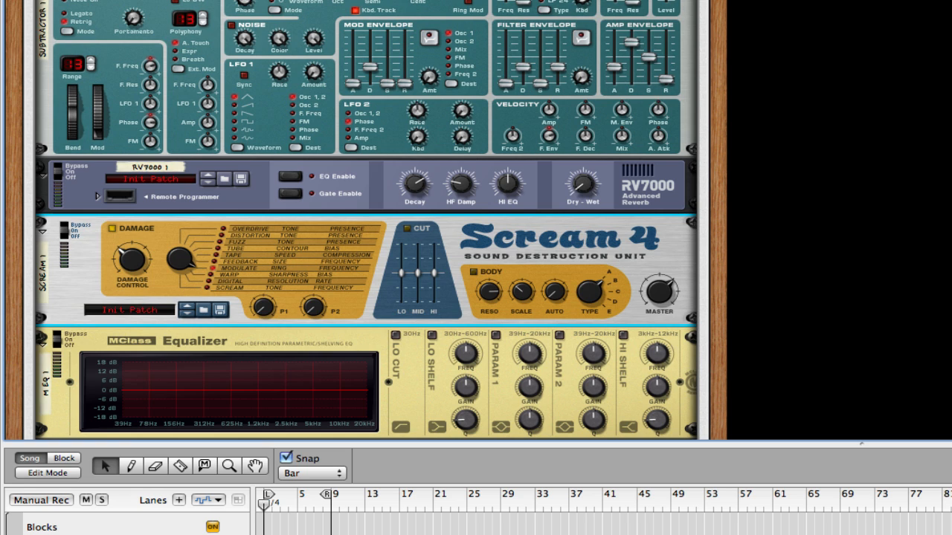
Insert an MClass Compressor between the Scream 4 and the MClass Equalizer.
right_click(614, 249)
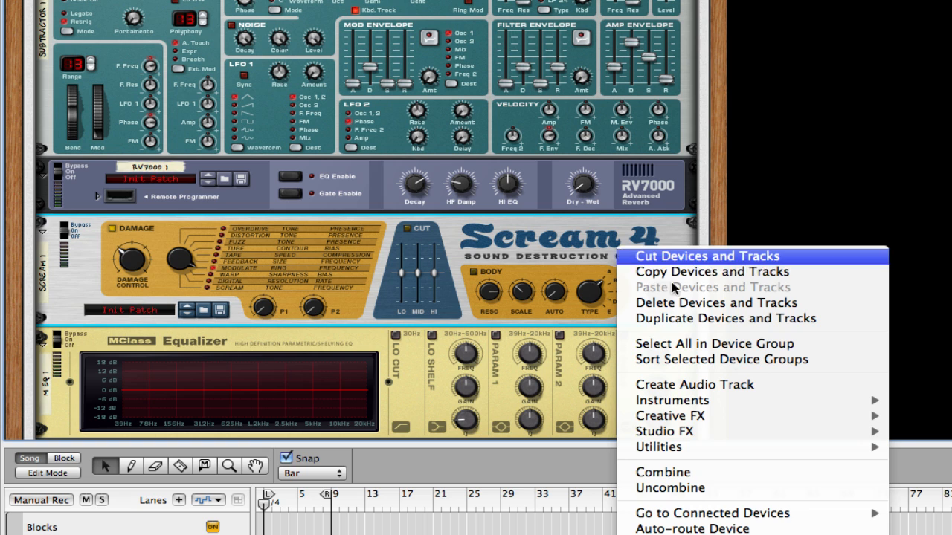
mouse_move(802, 431)
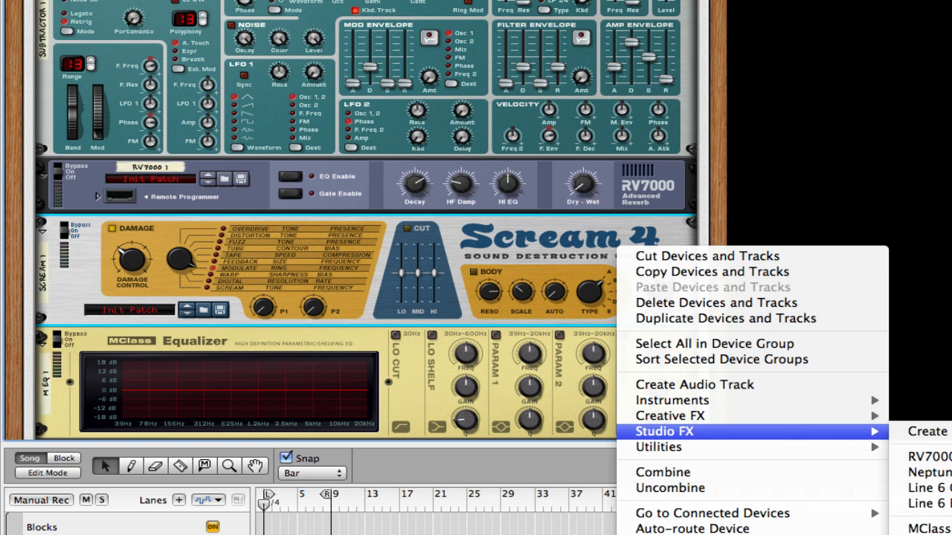
click(938, 534)
Lower the compressor's ratio and threshold, and raise its input gain.
mouse_move(361, 360)
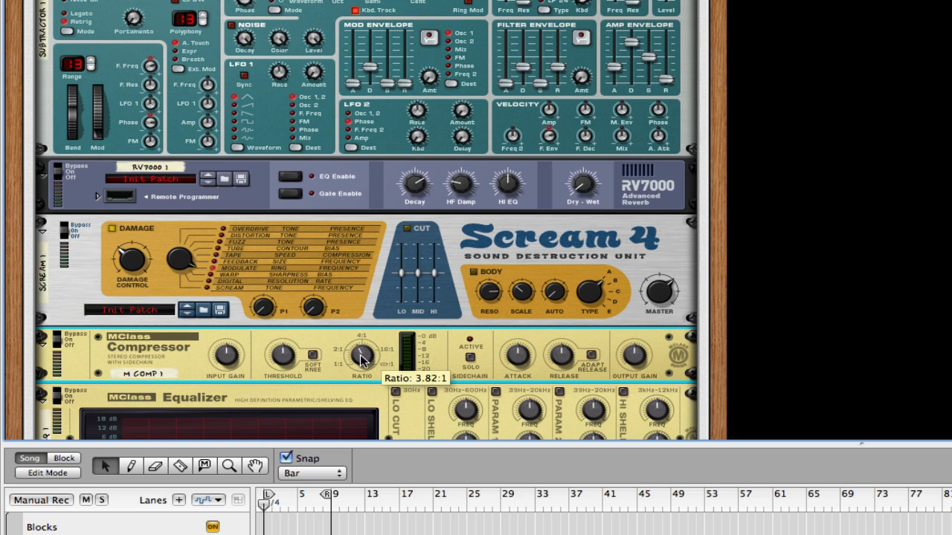
drag(362, 360, 358, 364)
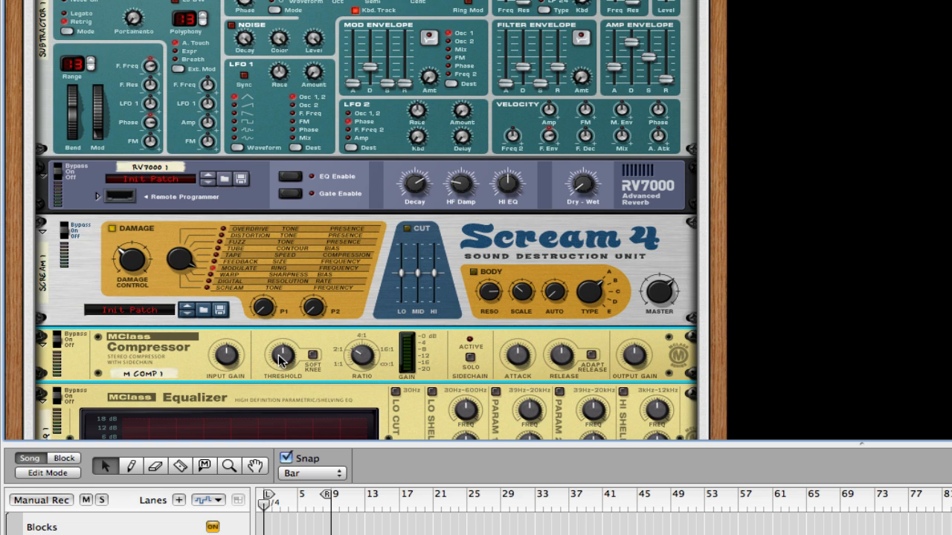
drag(277, 356, 281, 368)
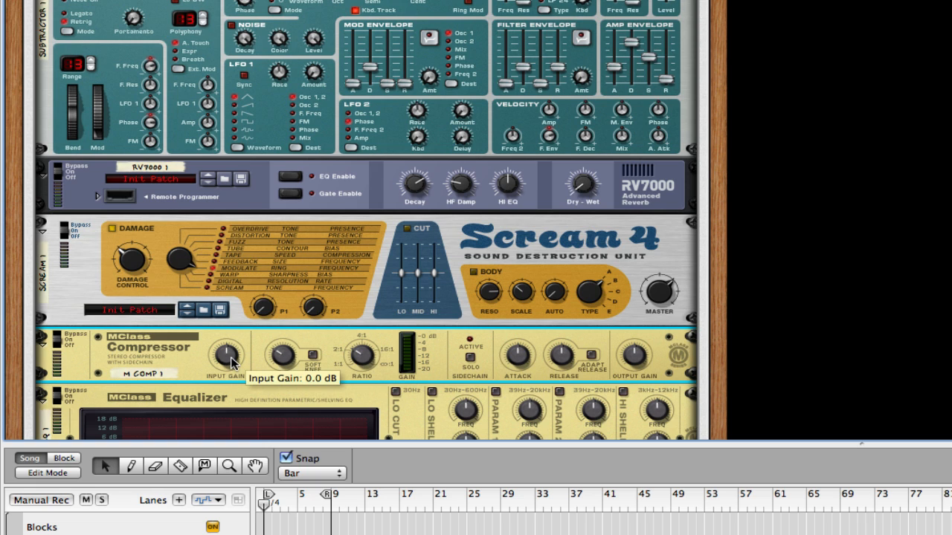
drag(230, 357, 231, 350)
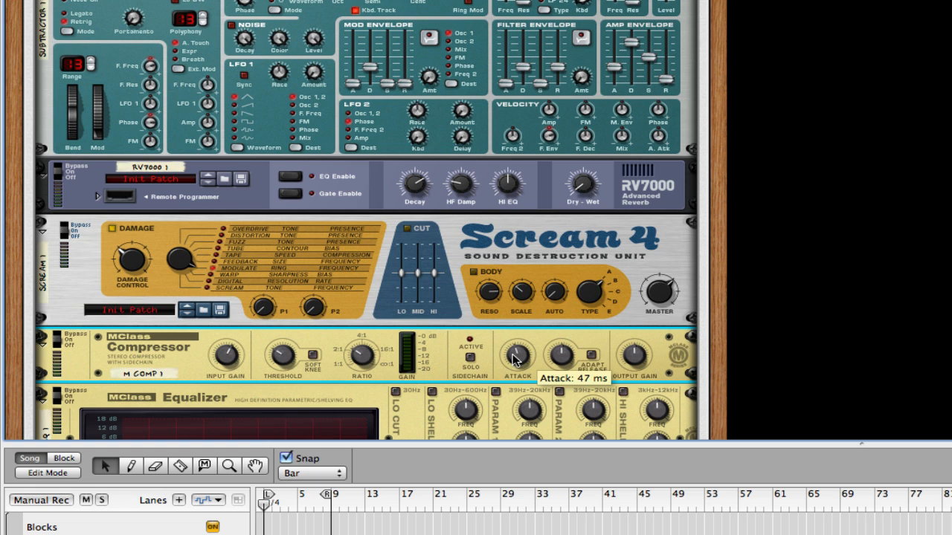
Shorten the compressor's attack, set its release to about 405 ms and raise its output gain.
drag(512, 357, 512, 363)
drag(577, 362, 571, 355)
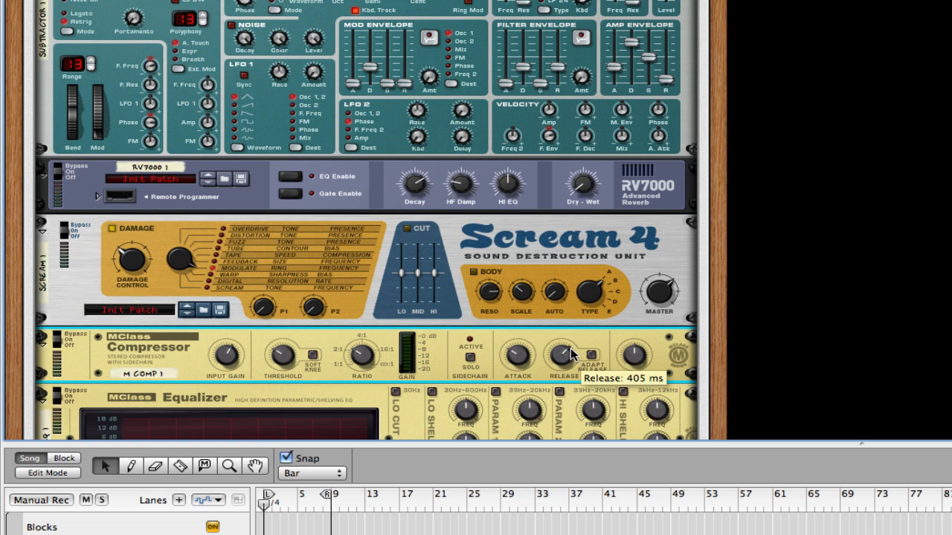
drag(638, 357, 638, 353)
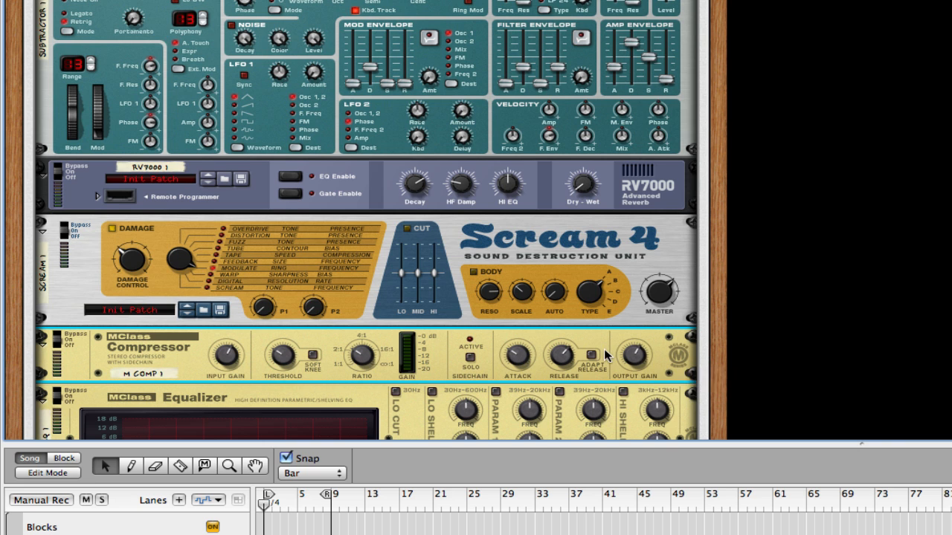
Enable the equalizer's Param 1 band as a narrow high-Q cut near 200 Hz with a gain of about -18 dB.
scroll(603, 349, down, 3)
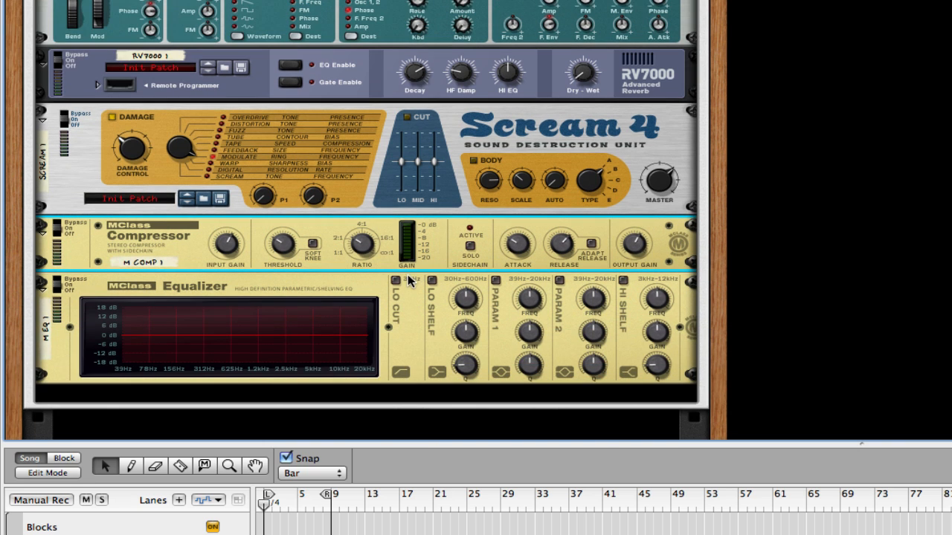
click(497, 279)
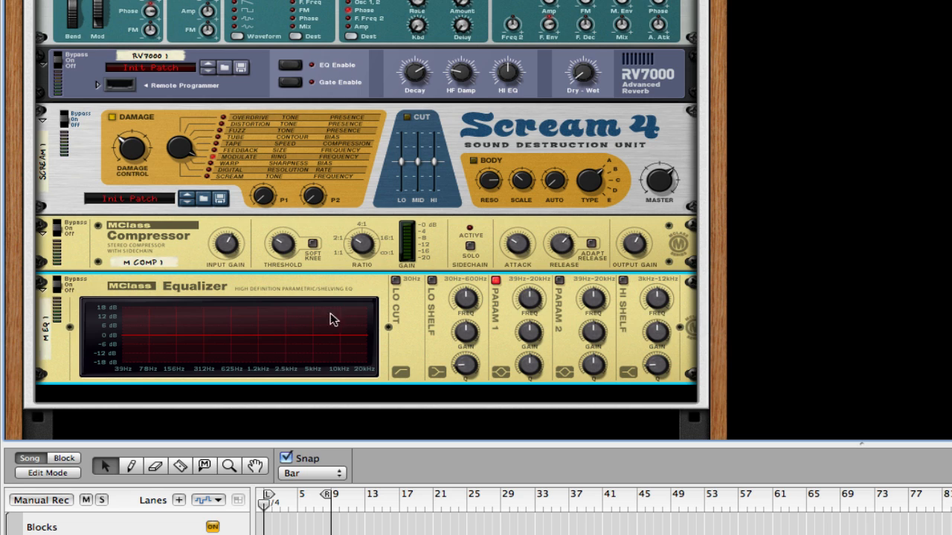
drag(538, 307, 514, 420)
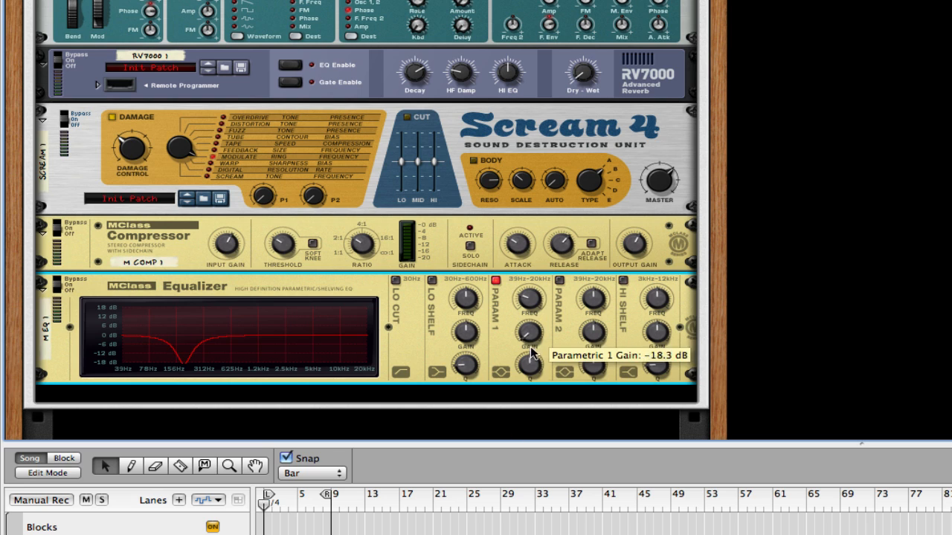
drag(529, 363, 558, 246)
Enable the equalizer's Param 2 band as a deep, narrow high-Q cut slightly above 2.5 kHz.
click(559, 282)
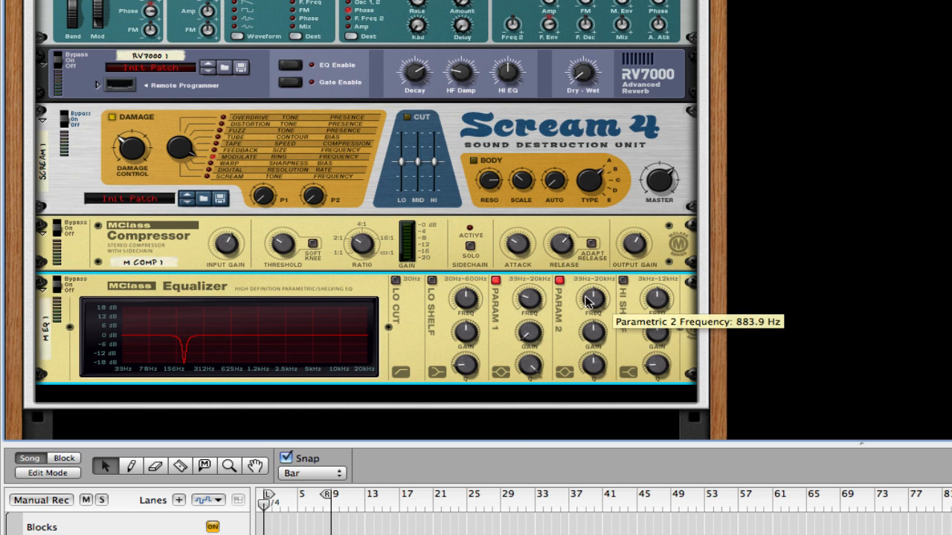
drag(588, 276, 591, 295)
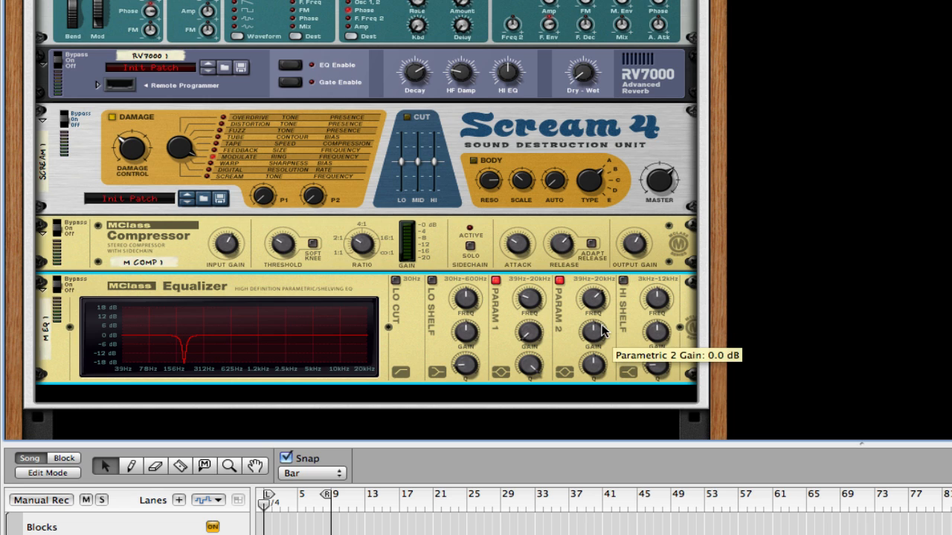
drag(592, 332, 591, 353)
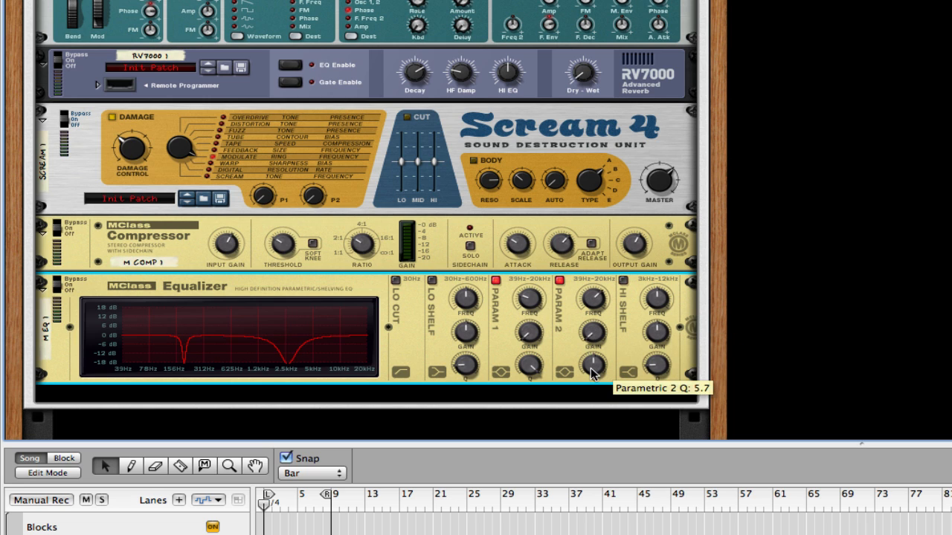
Enable the equalizer's Hi Shelf band with the lowest frequency and Q and a slight gain boost.
click(623, 281)
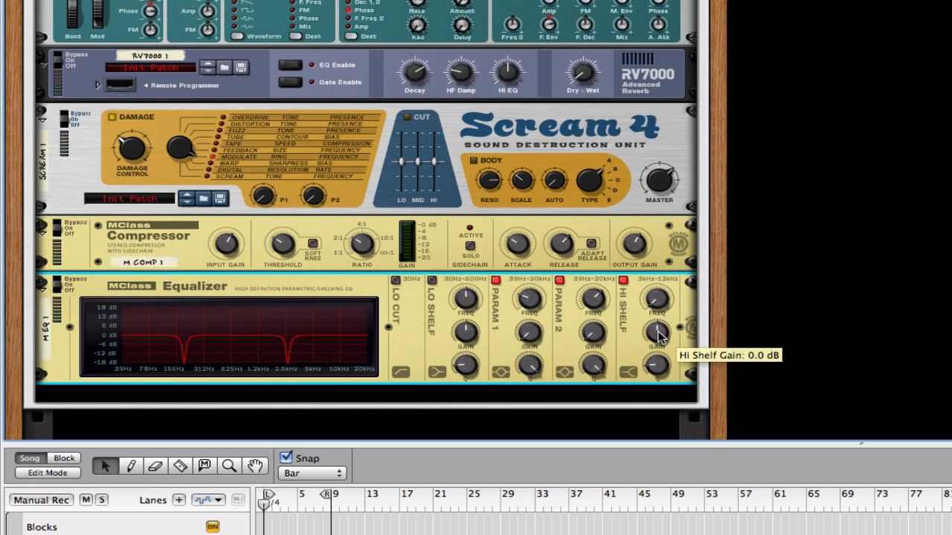
drag(658, 336, 659, 335)
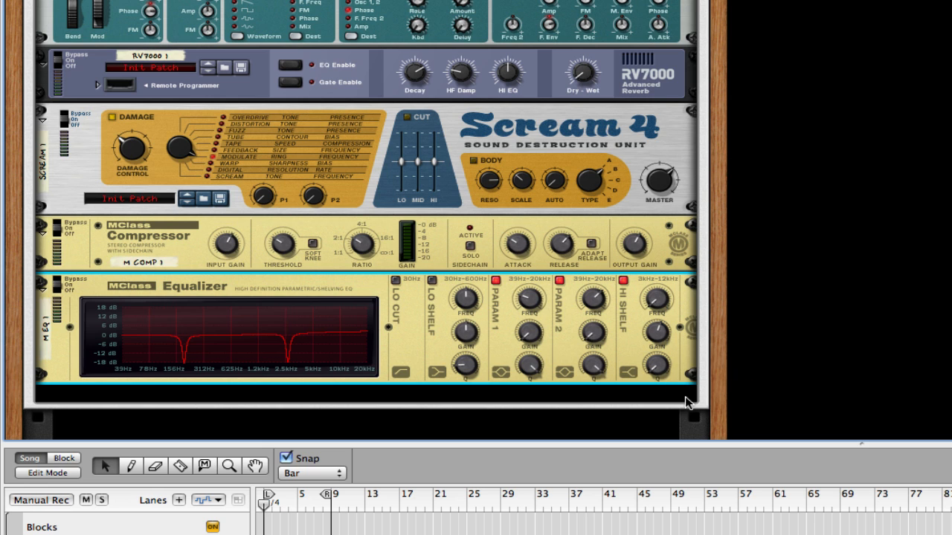
Add an MClass Maximizer after the equalizer, with its soft clip turned on and its limiter turned off.
right_click(420, 338)
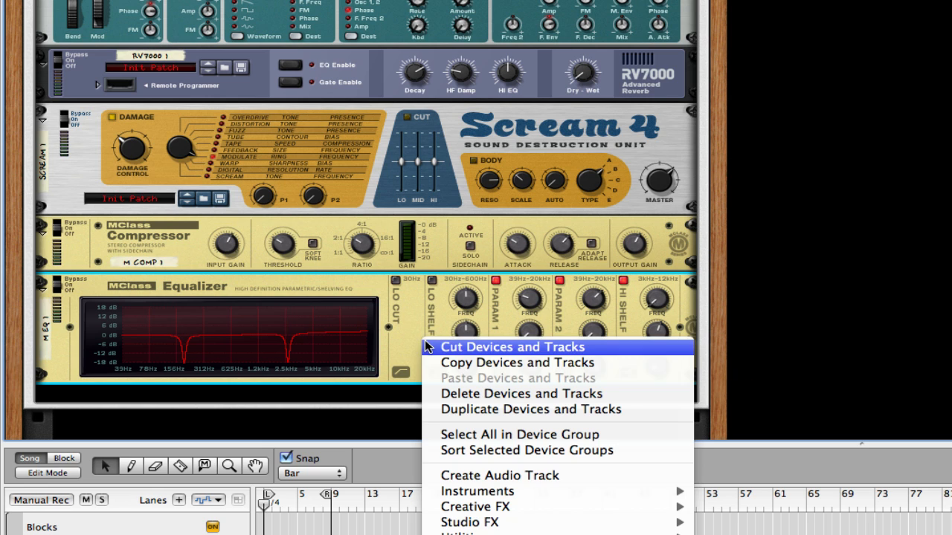
mouse_move(605, 525)
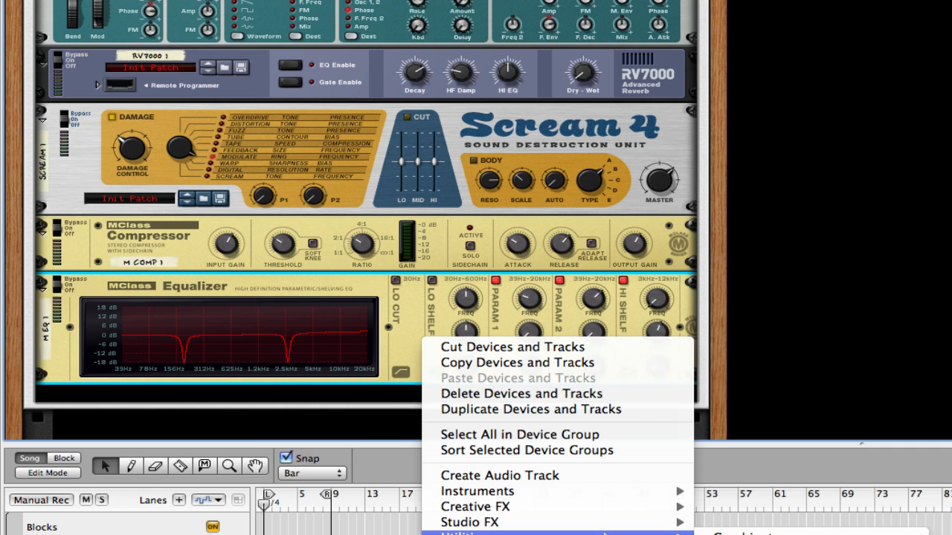
mouse_move(615, 507)
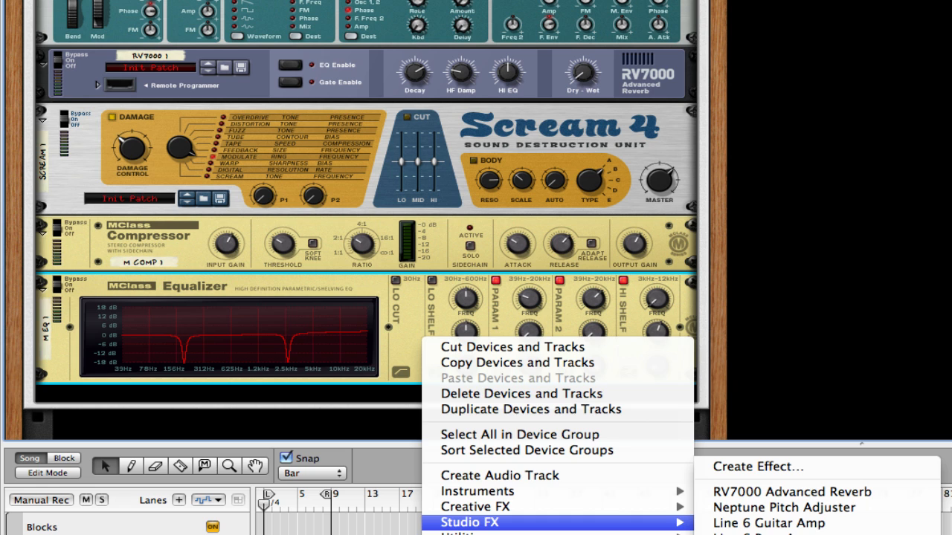
click(759, 534)
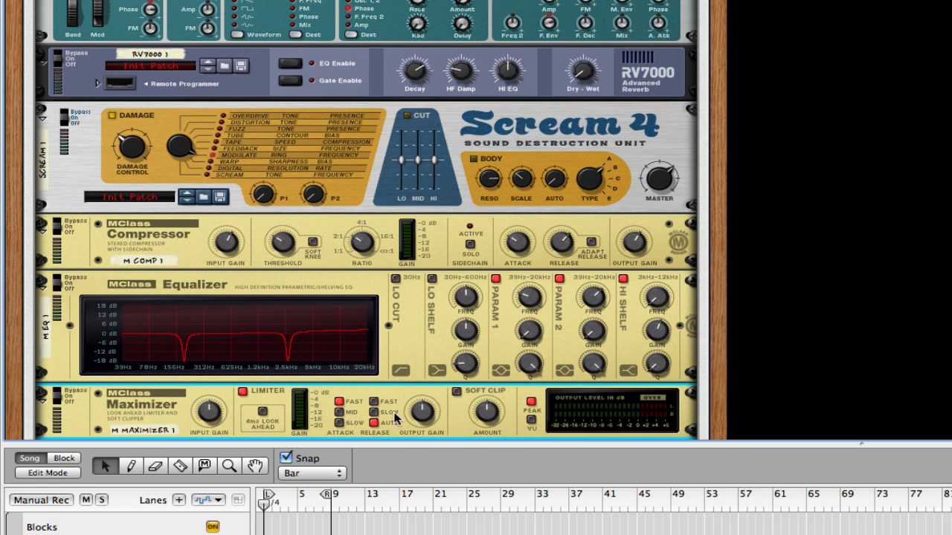
click(457, 391)
click(243, 393)
Add a Redrum drum machine below the Maximizer inside the Combinator.
scroll(476, 348, down, 5)
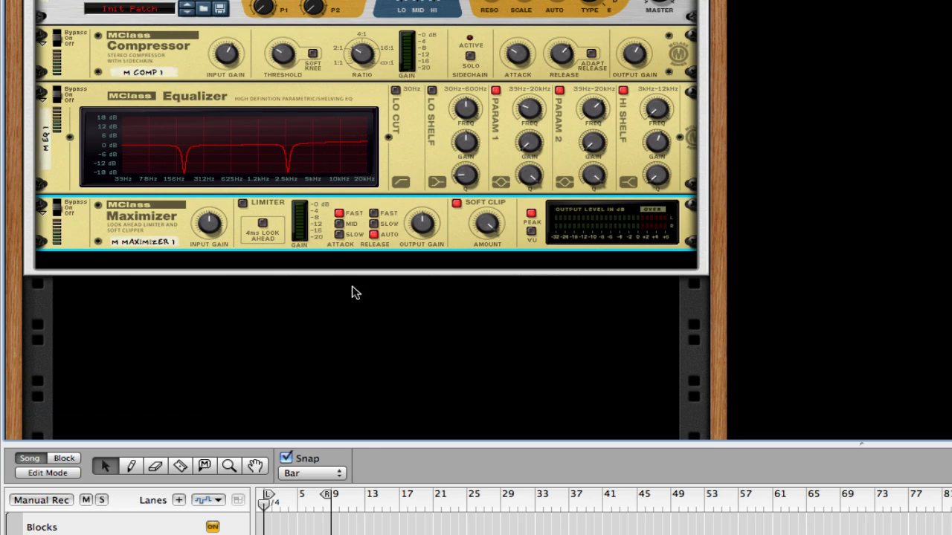
right_click(454, 233)
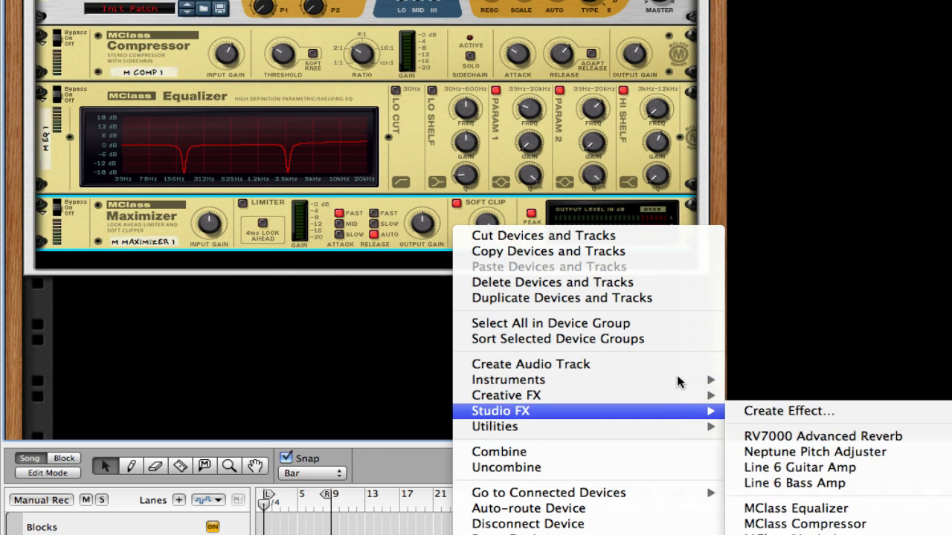
mouse_move(680, 381)
click(818, 420)
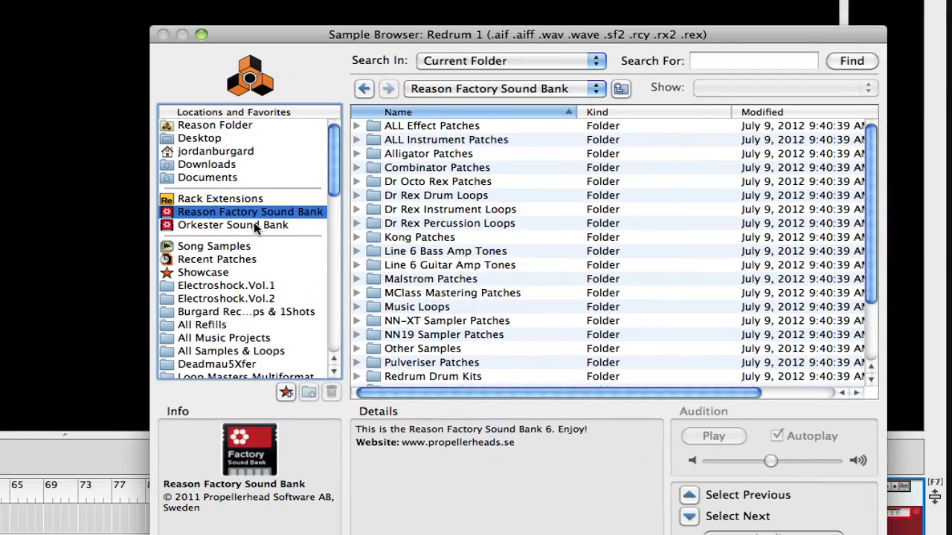
Load Bd_Arena_TSB.aiff from the factory Kong Sounds & Samples bass drums into Redrum channel 1.
scroll(413, 259, down, 5)
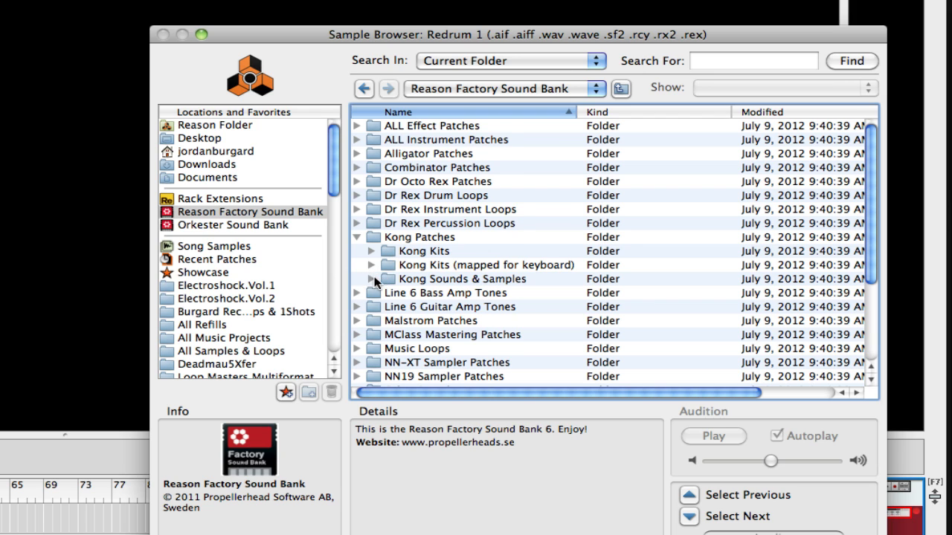
click(371, 279)
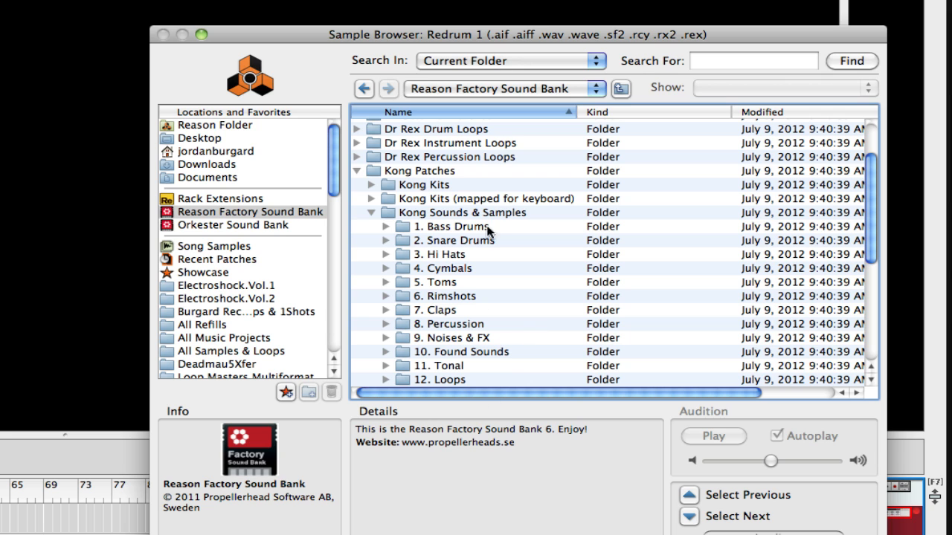
click(386, 224)
click(517, 209)
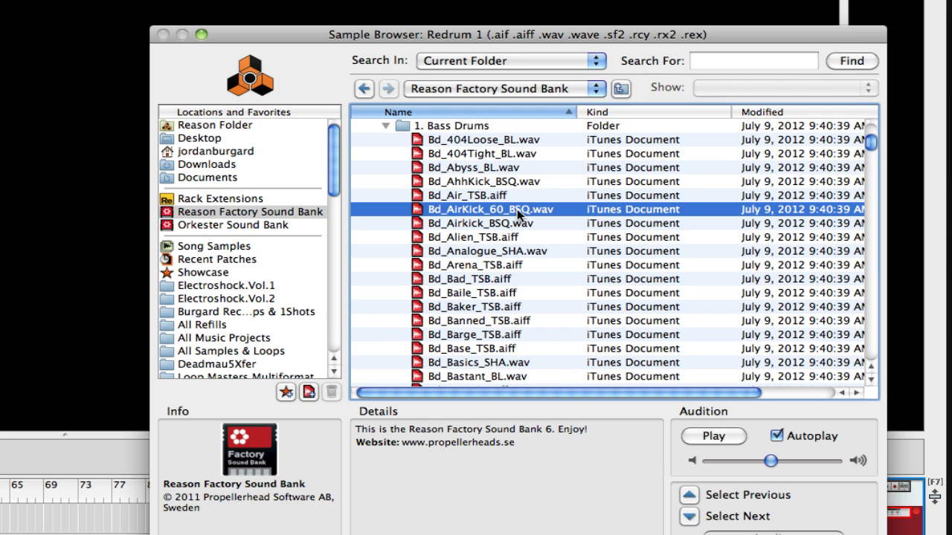
click(513, 240)
click(506, 266)
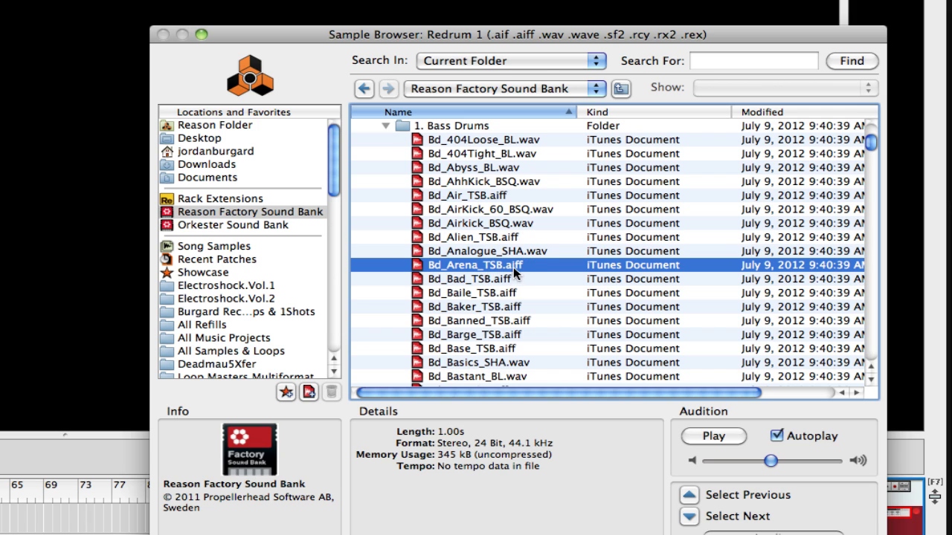
key(Return)
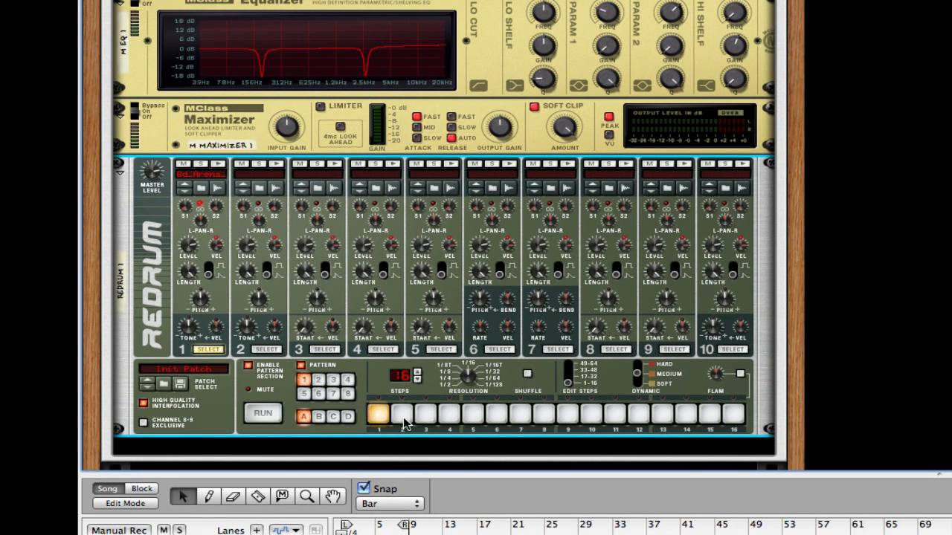
Complete Redrum channel 1's four-on-the-floor kick pattern with hits on steps 5, 9 and 13, and play it.
click(471, 413)
click(567, 414)
click(660, 414)
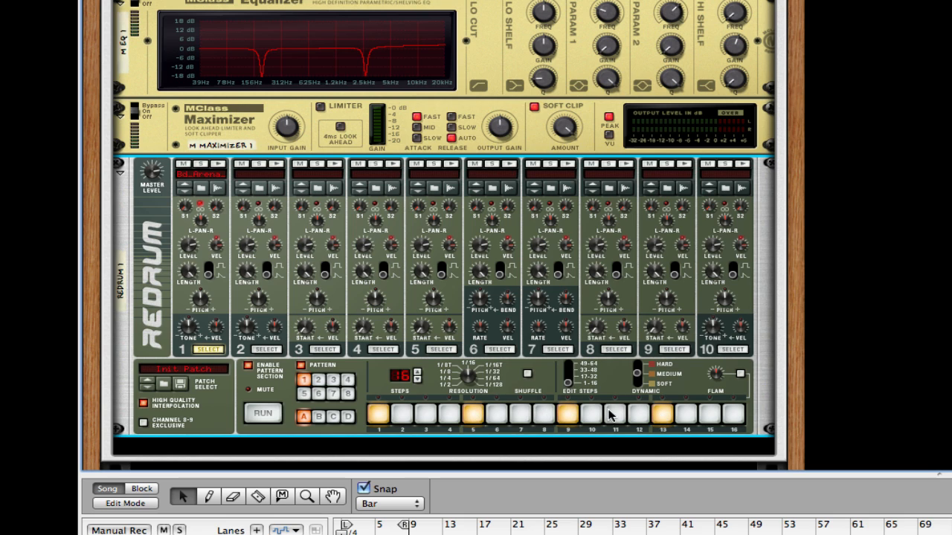
key(space)
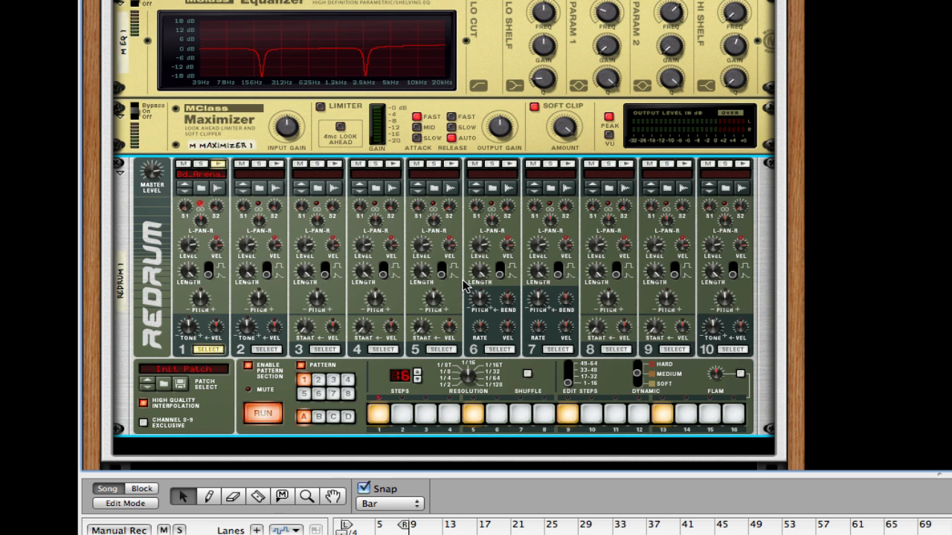
Route Redrum channel 1's audio output into the MClass Compressor's sidechain input and play the sidechained sound.
key(Tab)
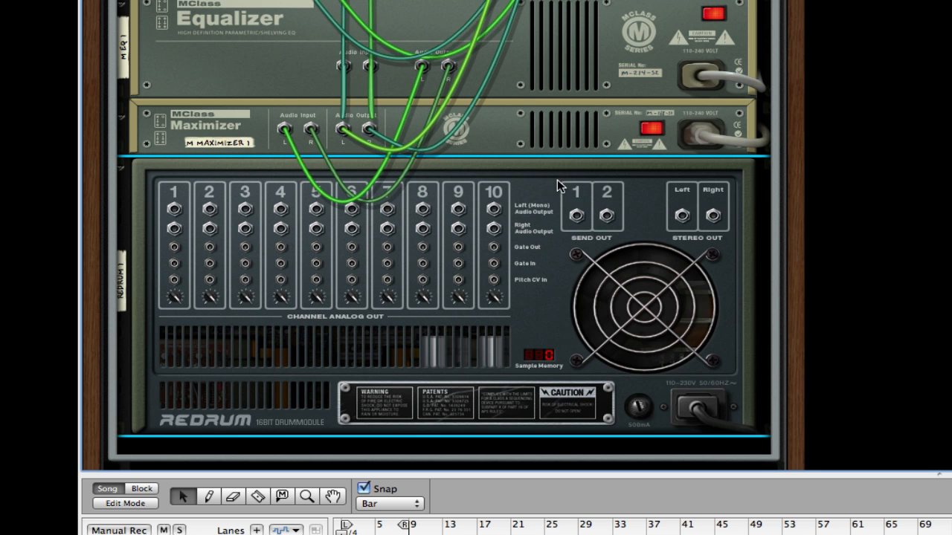
drag(173, 211, 423, 42)
key(Tab)
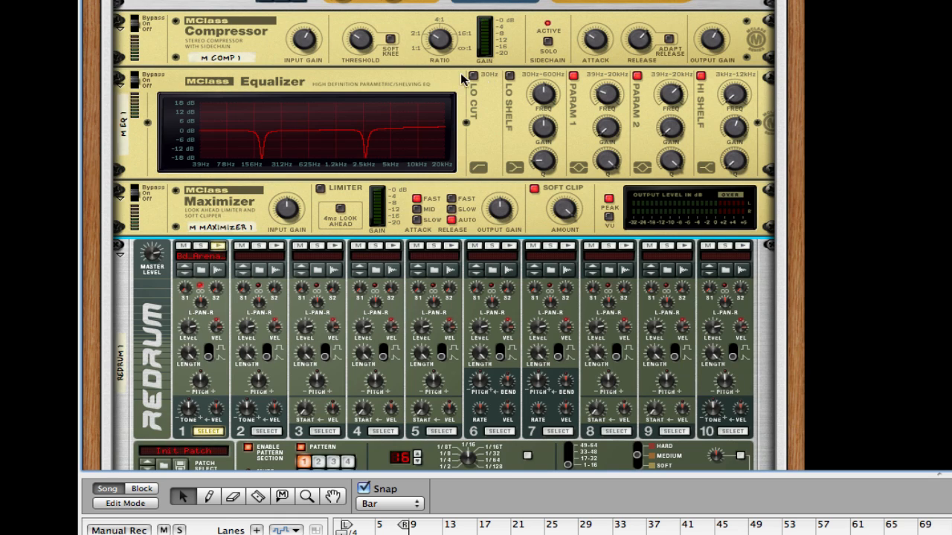
key(space)
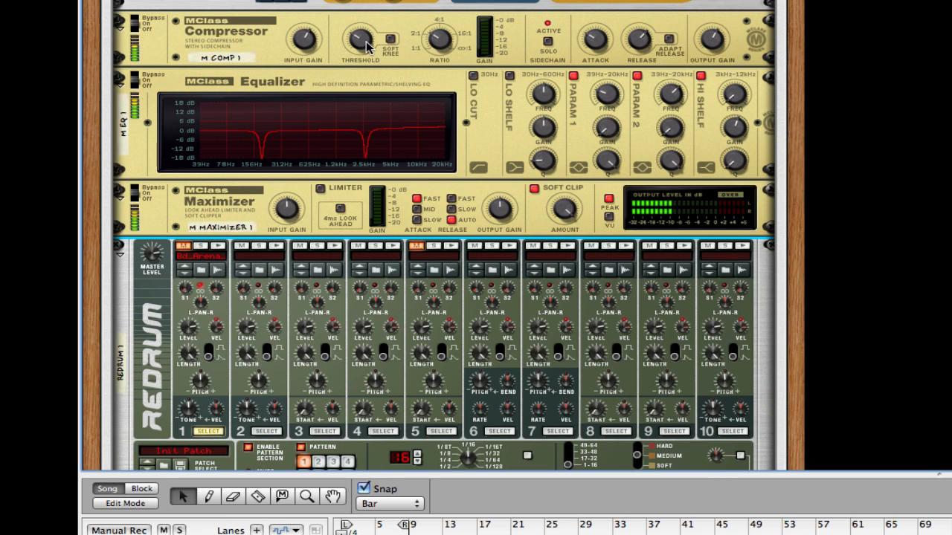
mouse_move(365, 46)
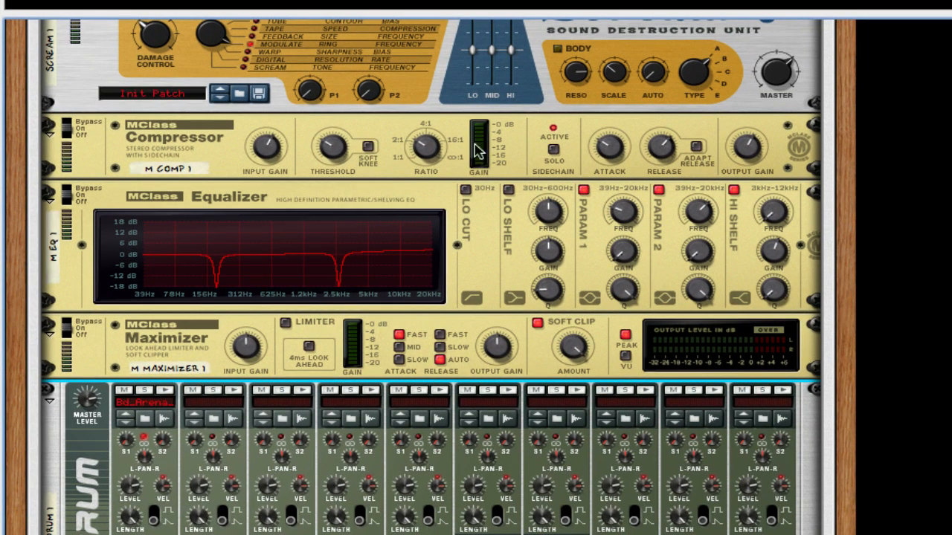
mouse_move(331, 149)
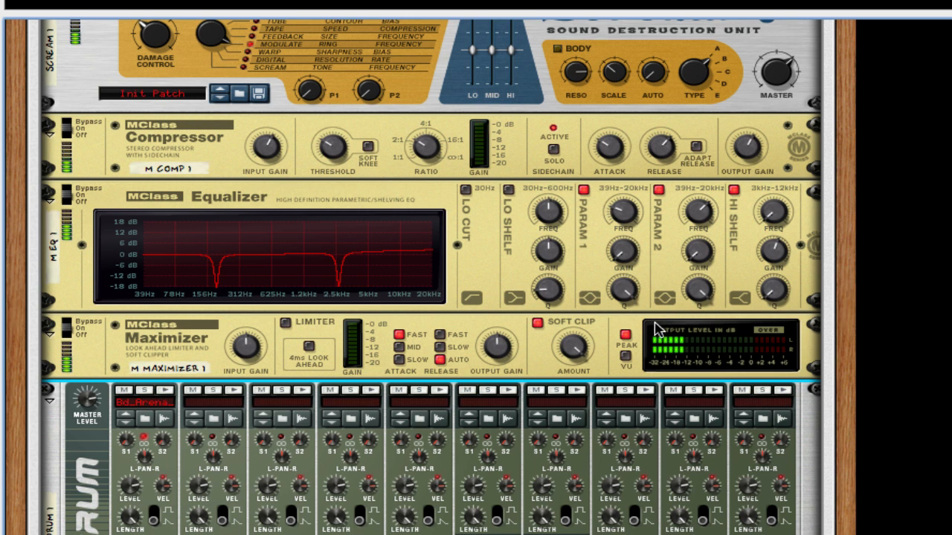
Start saving the Combinator patch and name it Chord Fm Stab.
scroll(476, 338, up, 5)
scroll(476, 335, up, 9)
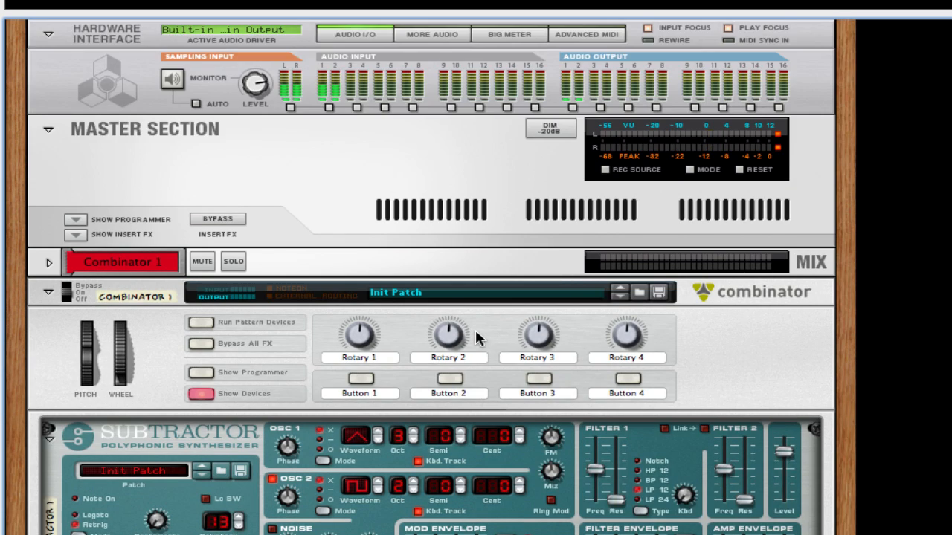
scroll(478, 334, down, 3)
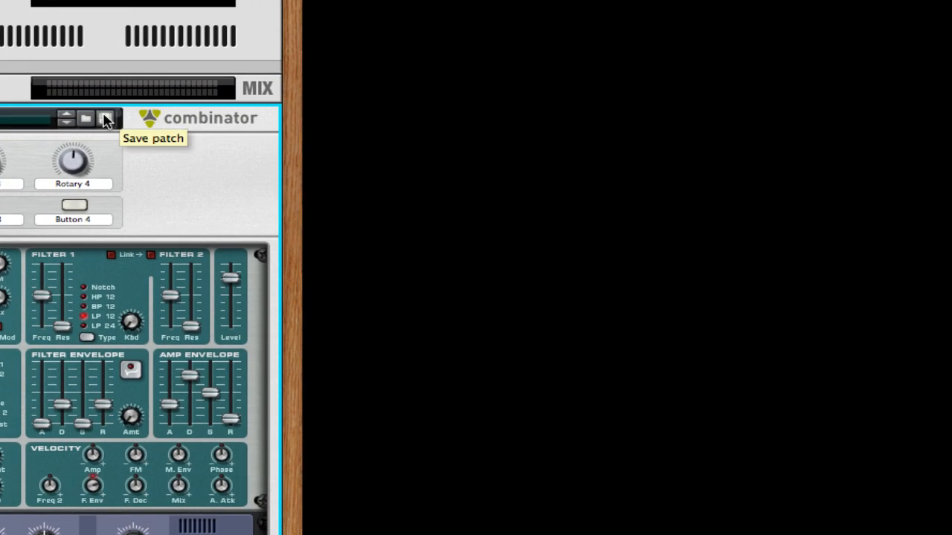
click(658, 176)
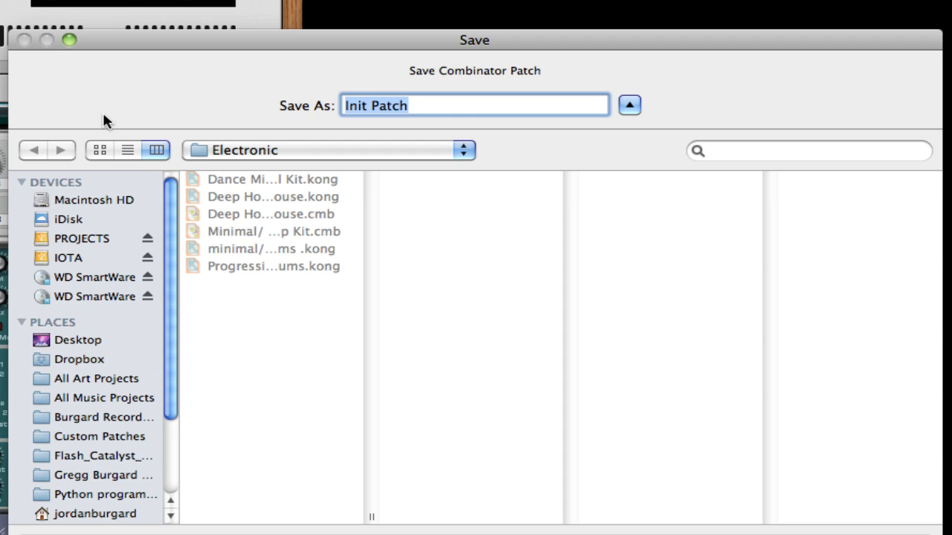
text(Chord fm Stab)
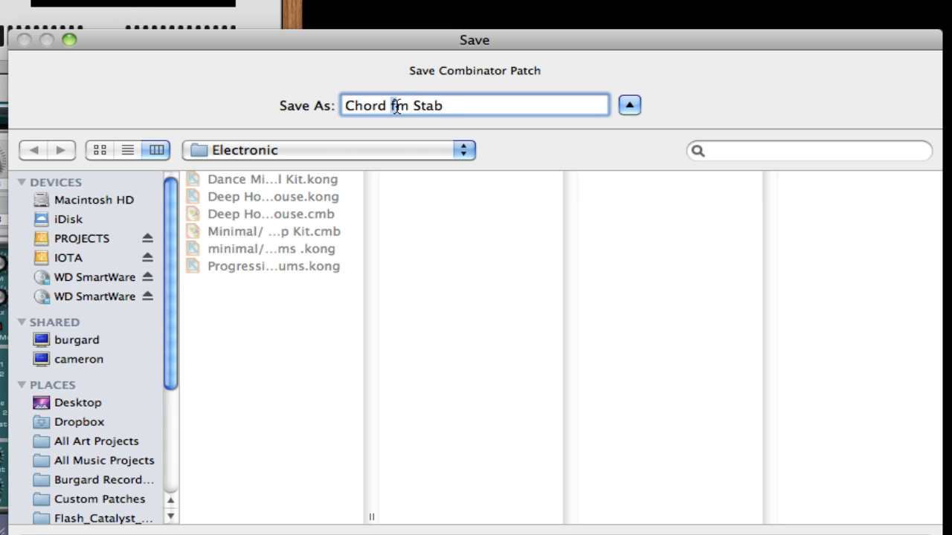
key(BackSpace)
text(F)
Save the patch in the Clean Dirty Patches folder inside Custom Patches.
click(340, 148)
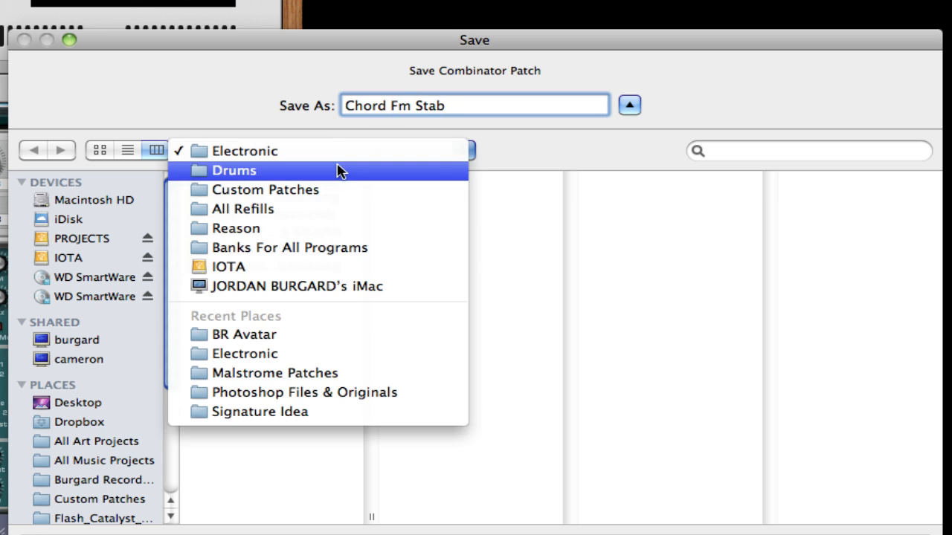
click(332, 191)
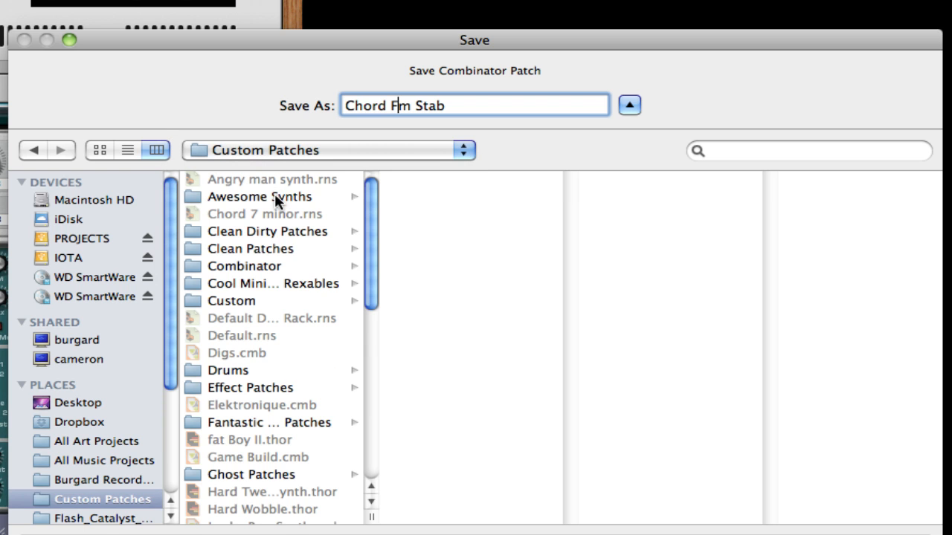
click(275, 195)
click(281, 235)
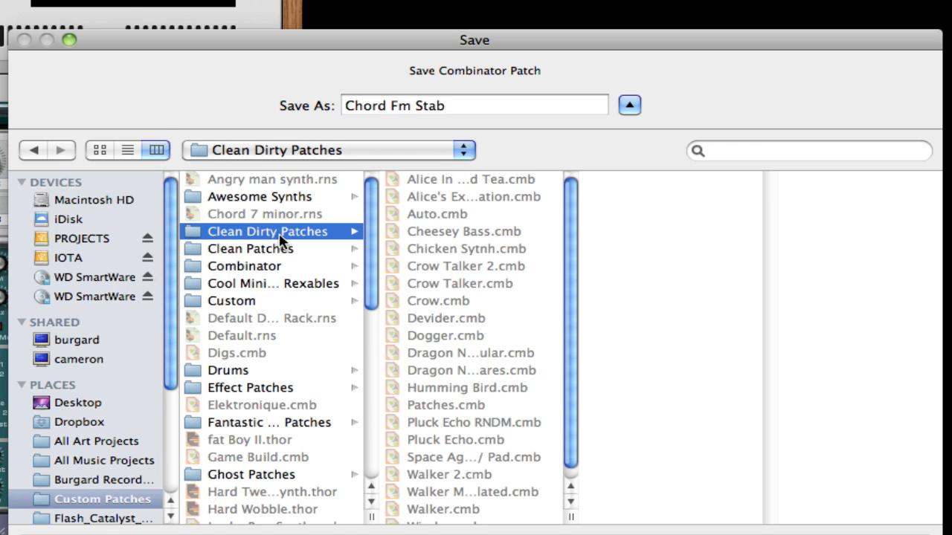
key(Return)
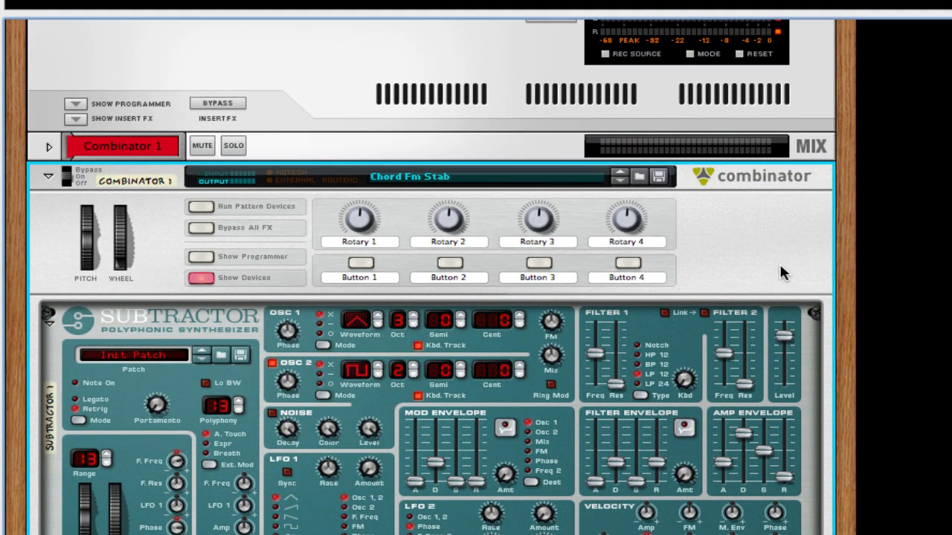
Turn up the Scream 4's P1 parameter and adjust its P2 parameter by ear.
scroll(620, 428, down, 5)
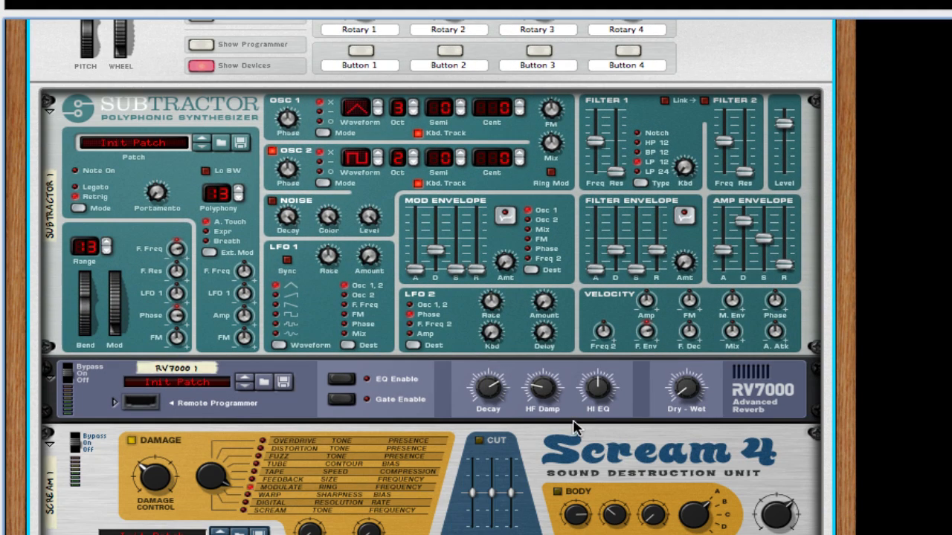
scroll(557, 479, down, 2)
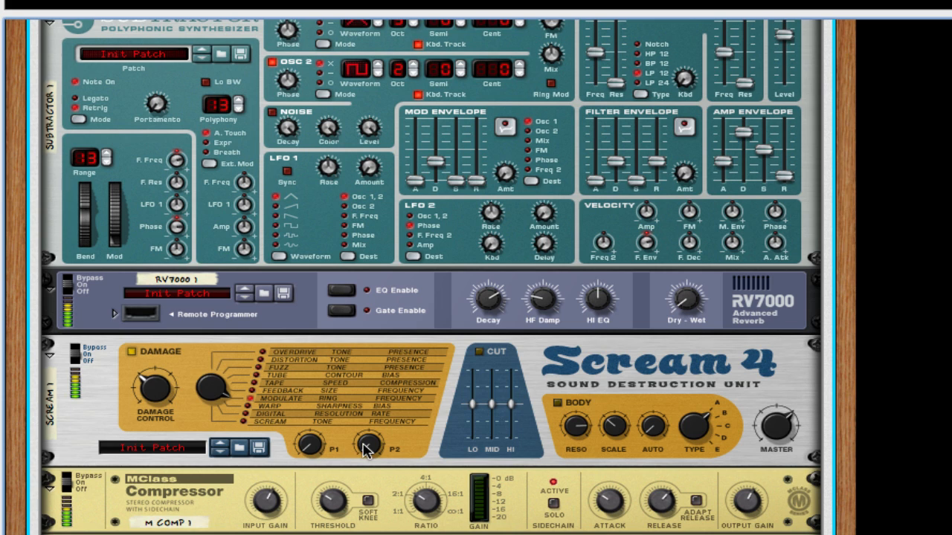
drag(365, 443, 378, 416)
drag(310, 444, 325, 395)
mouse_move(367, 444)
mouse_down()
mouse_move(382, 420)
mouse_move(381, 449)
mouse_up()
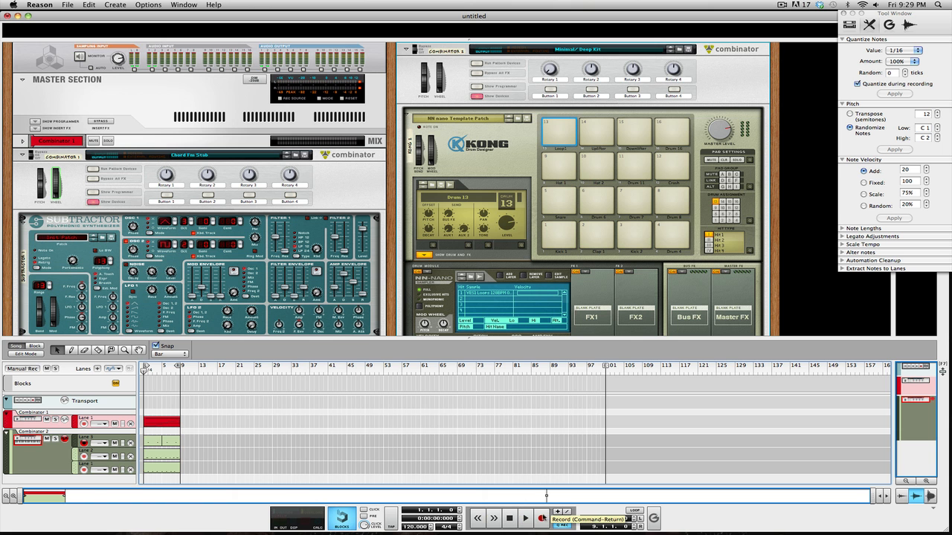
Play the song from its beginning to hear the Chord Fm Stab patch together with the drum kit.
click(542, 518)
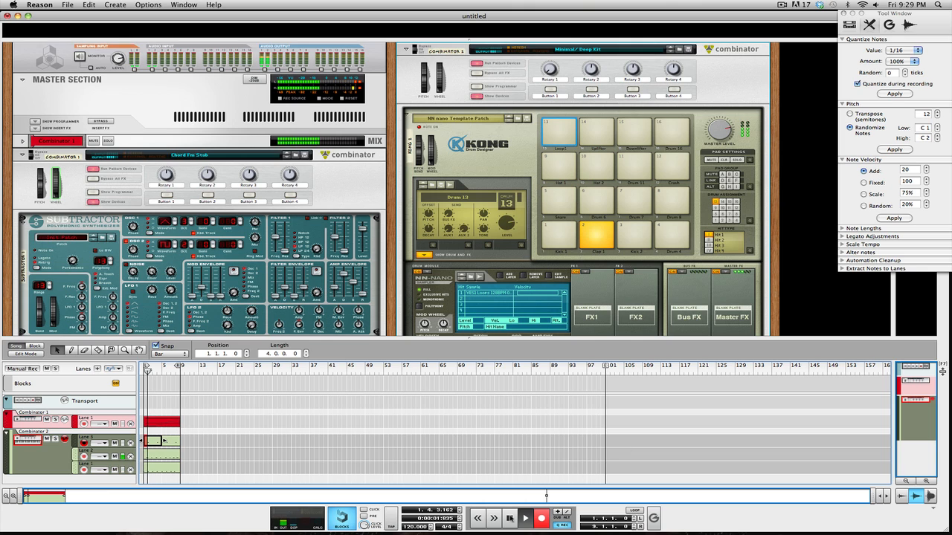
click(511, 519)
click(511, 519)
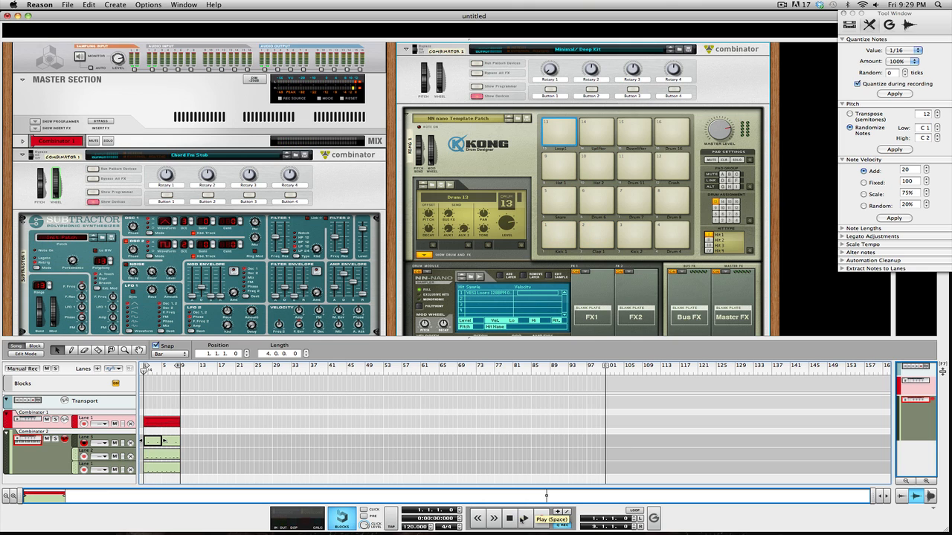
click(524, 519)
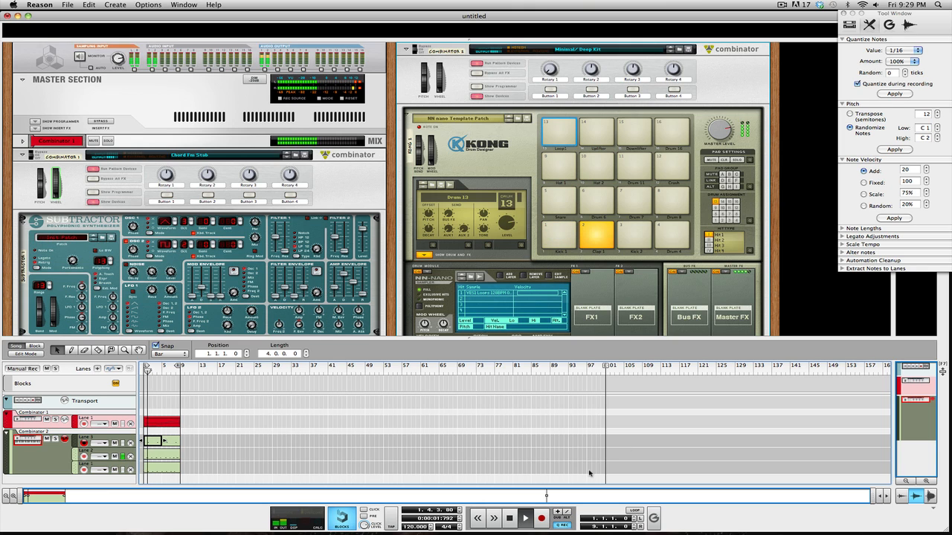